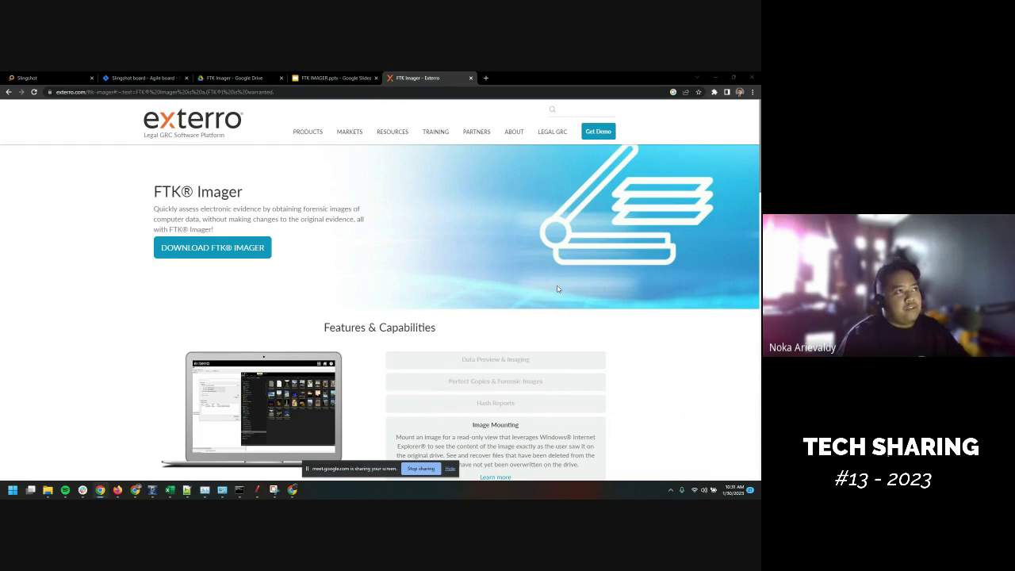
Step: Look over the Features & Capabilities section of the FTK Imager product page
click(496, 359)
scroll(497, 282, down, 2)
scroll(497, 280, up, 2)
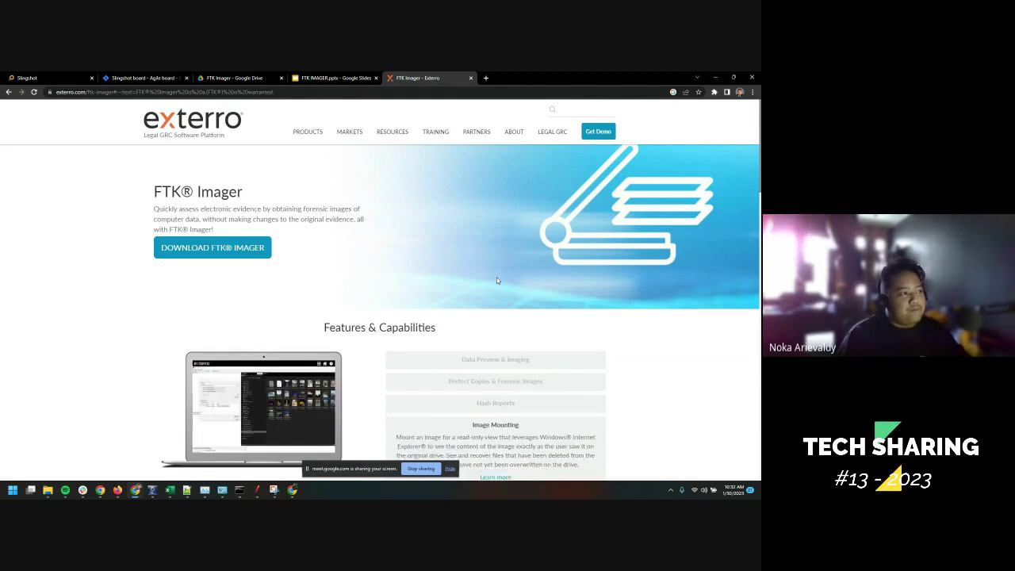
scroll(436, 287, down, 1)
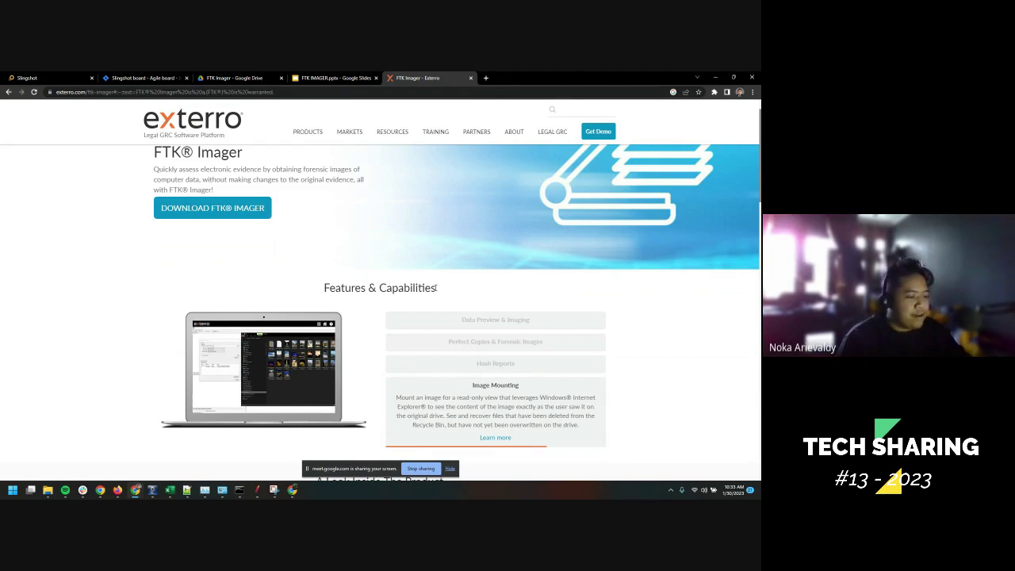
scroll(400, 323, down, 3)
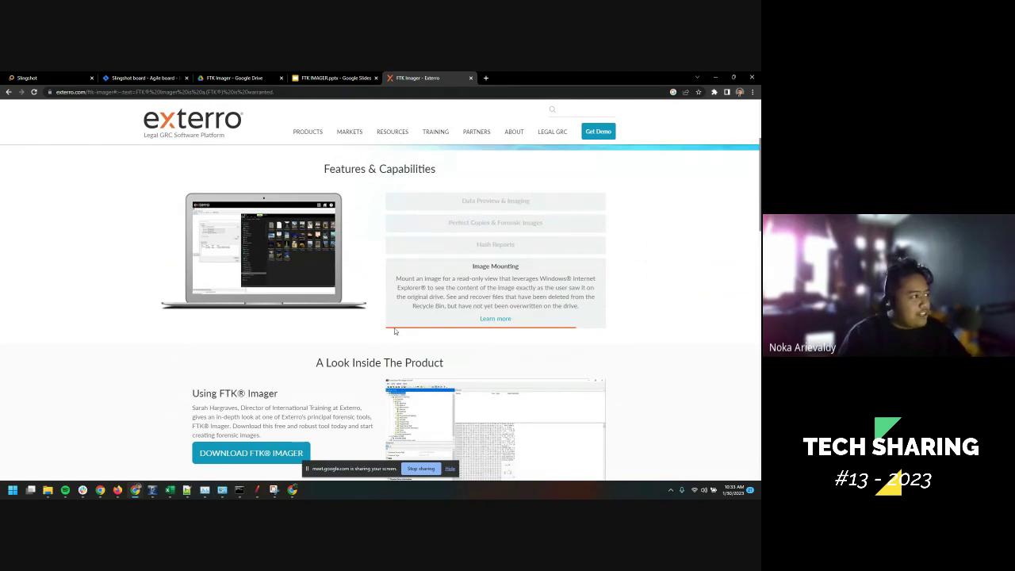
Step: Switch to FTK Imager in the remote desktop session and start creating a disk image
key(alt+Tab)
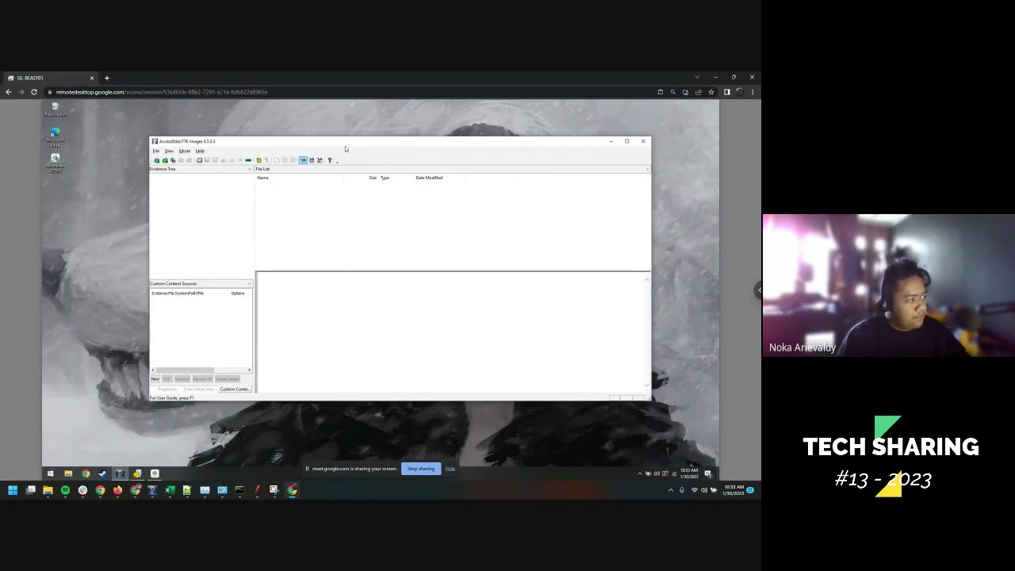
click(156, 151)
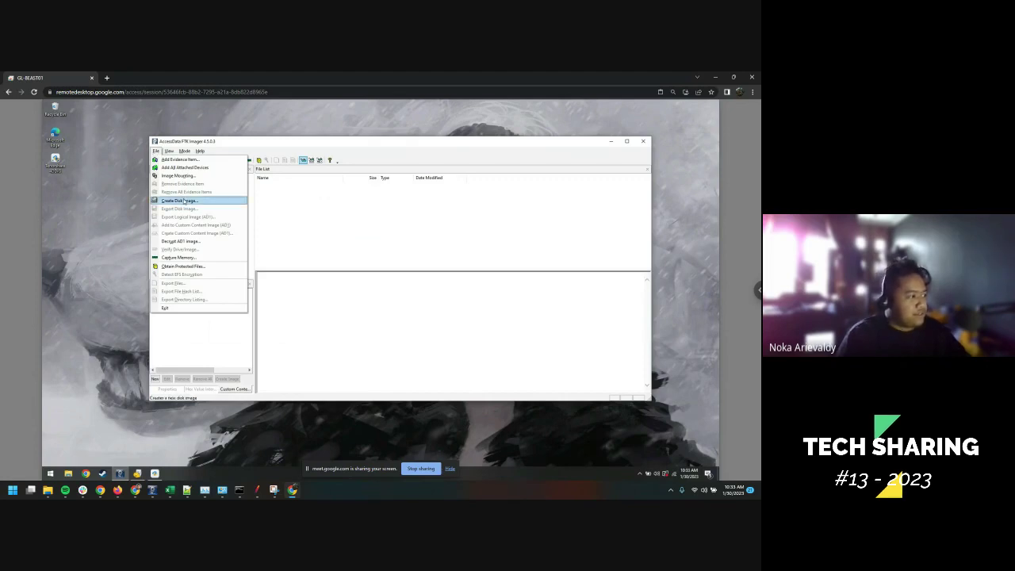
click(183, 201)
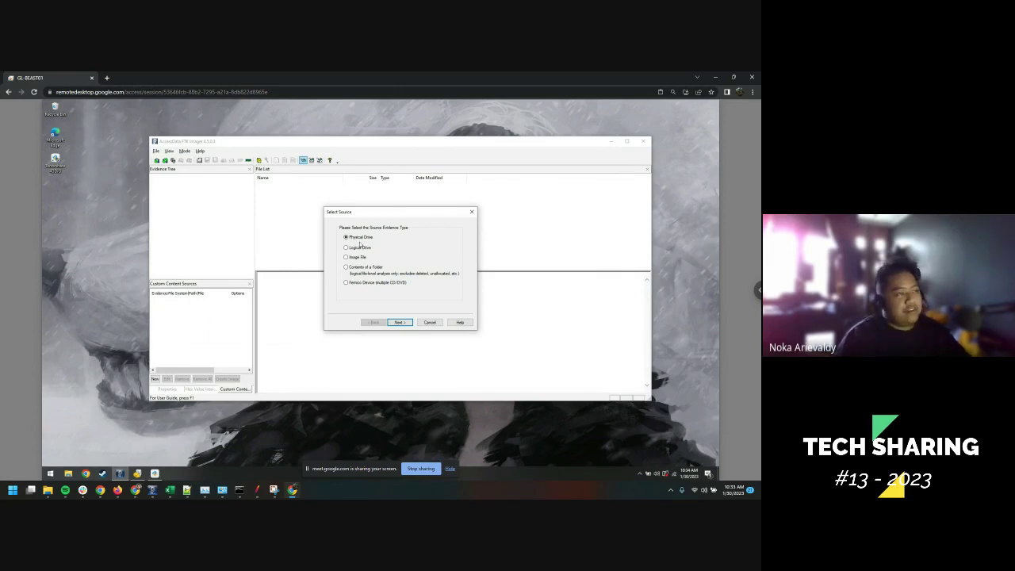
Step: Check which physical drives are offered as the evidence source, and return to the source type selection
click(406, 323)
click(414, 251)
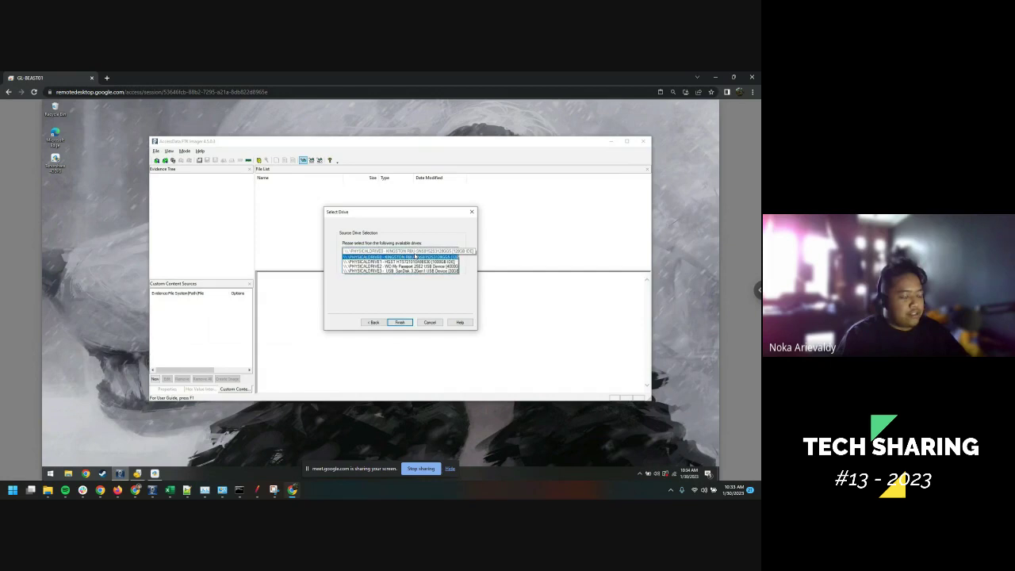
click(399, 287)
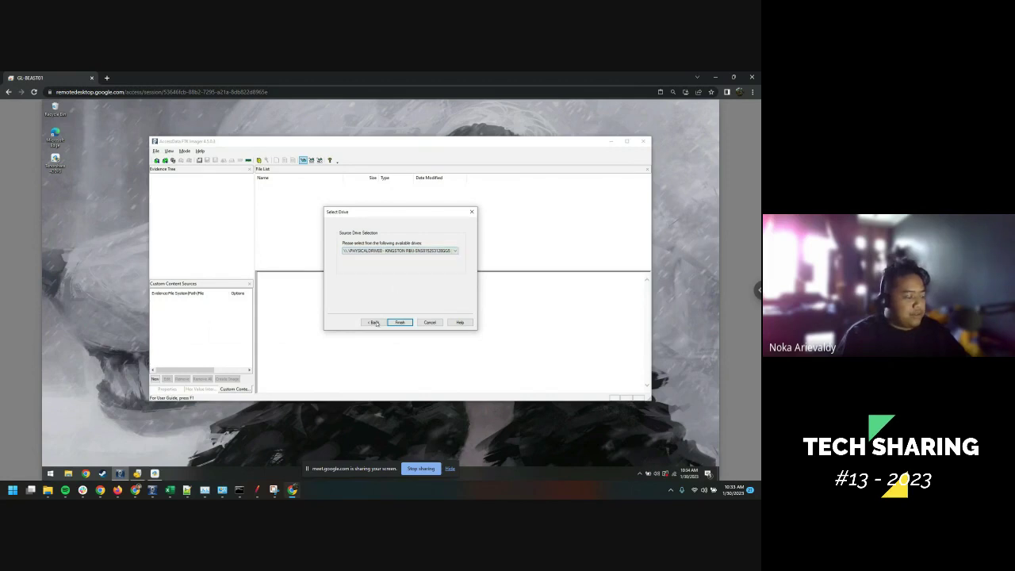
click(374, 323)
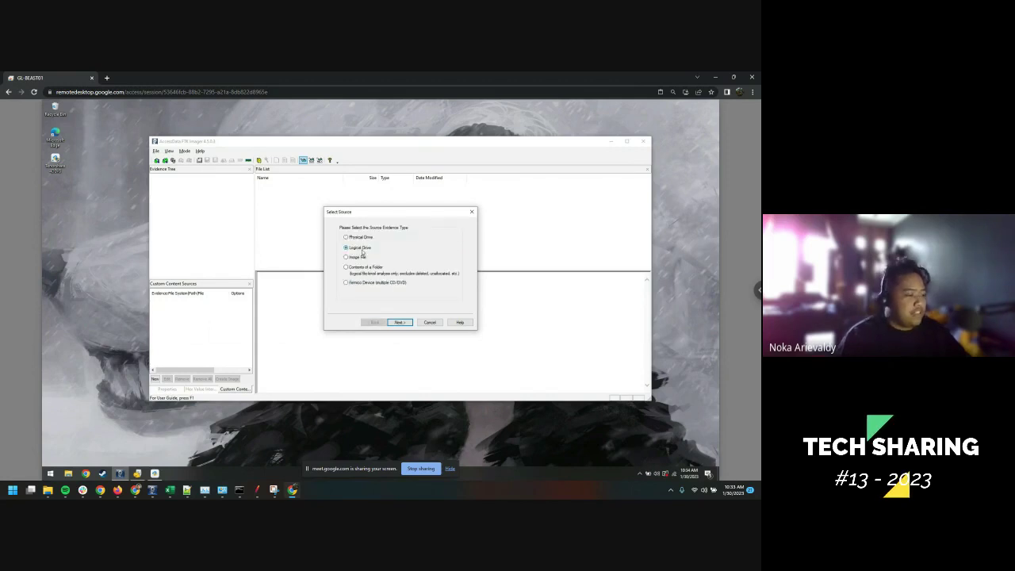
Step: Check which logical drives are offered as the evidence source, and return to the source type selection
click(393, 323)
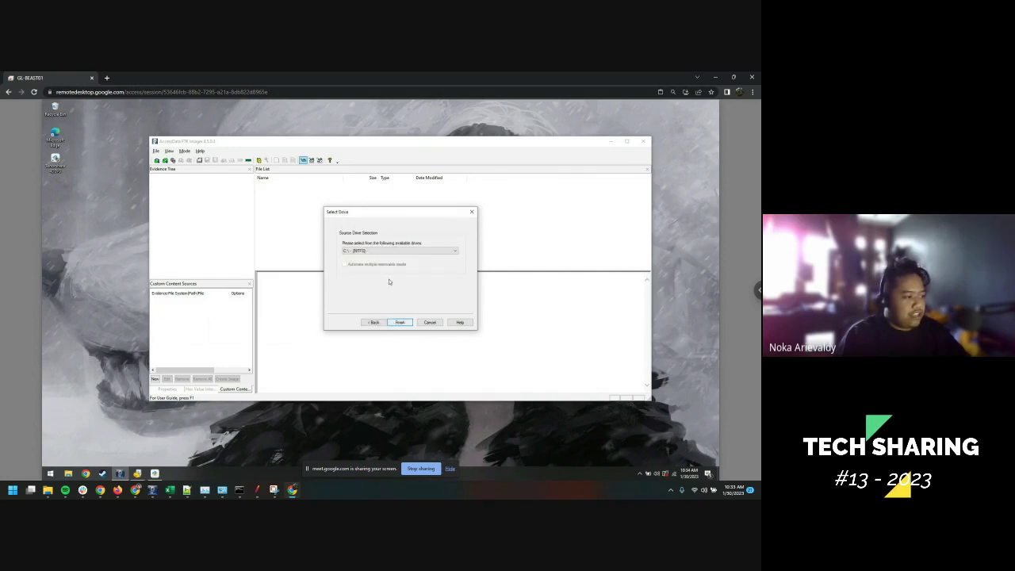
click(394, 252)
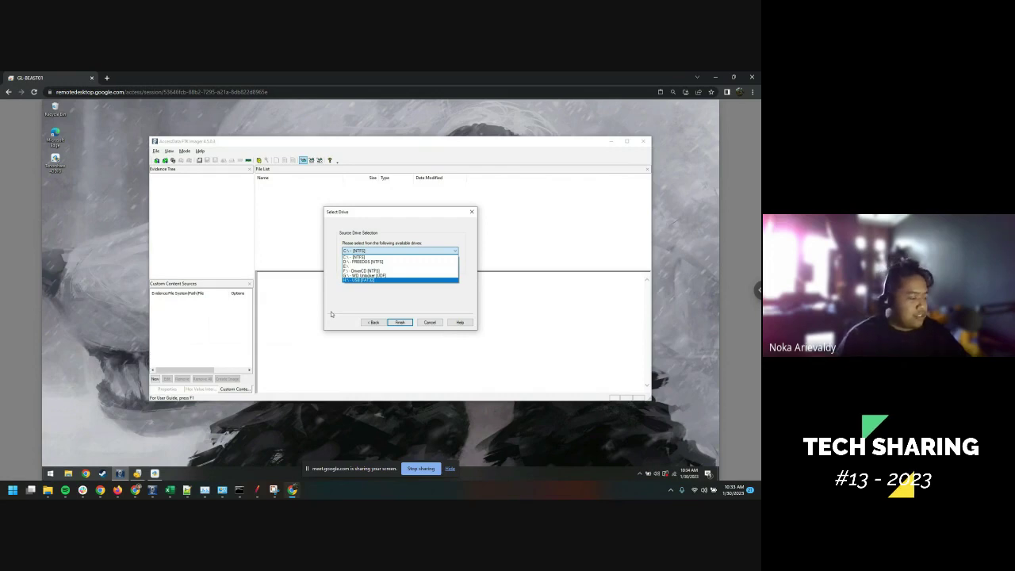
click(380, 252)
click(378, 322)
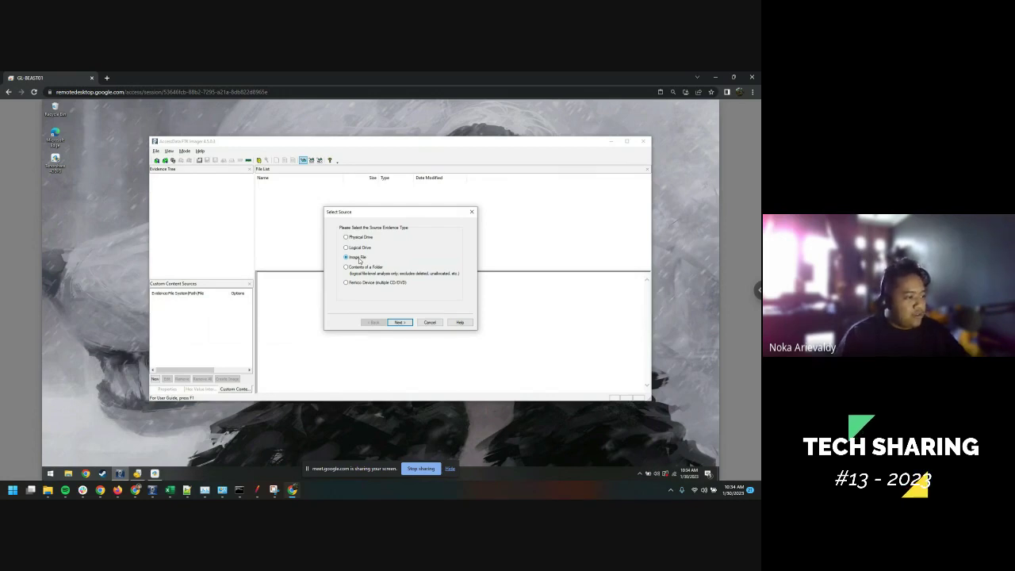
Step: View the source path selection for the Contents of a Folder evidence type, and return to the source types
click(368, 271)
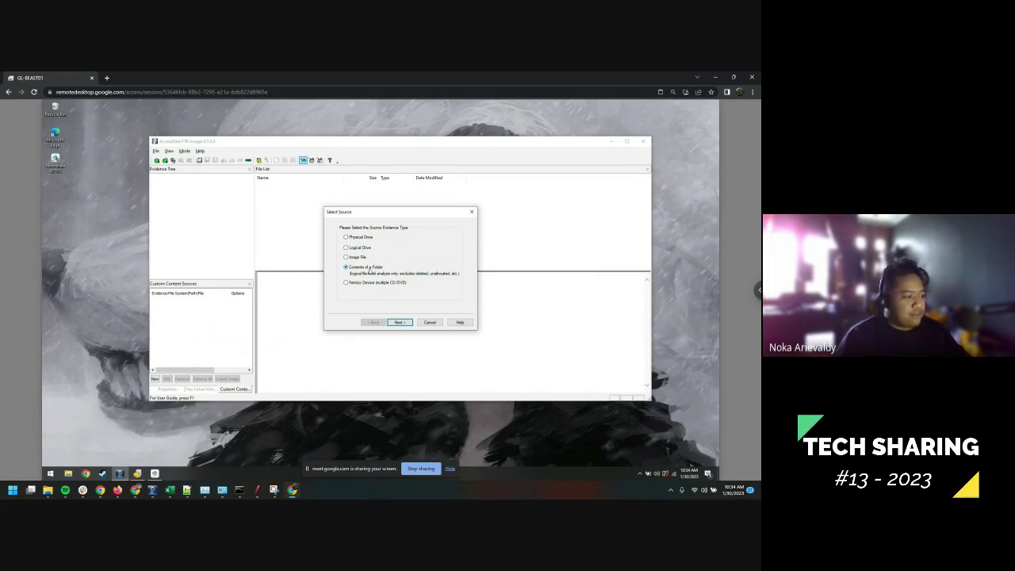
click(409, 322)
click(424, 311)
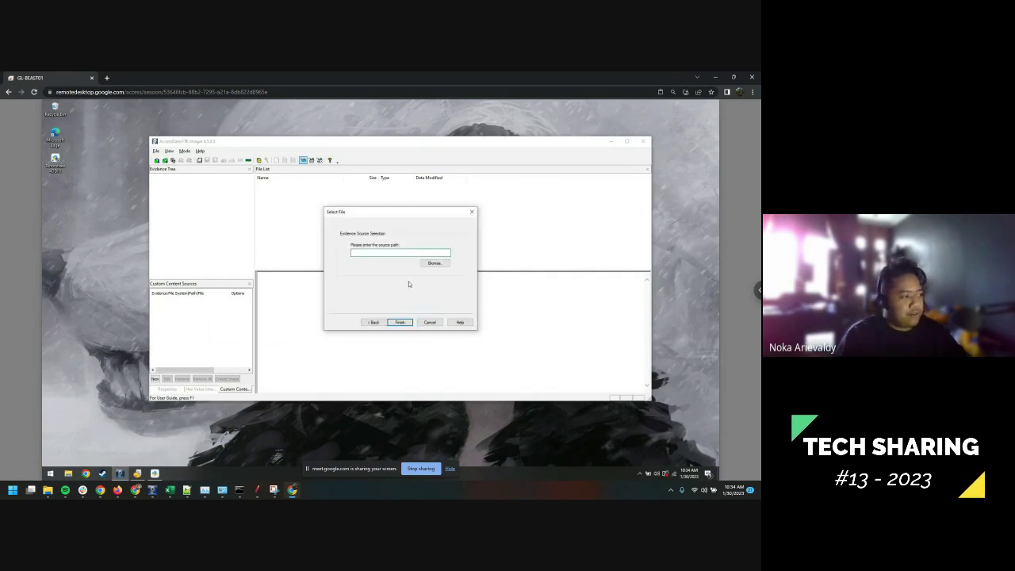
click(376, 323)
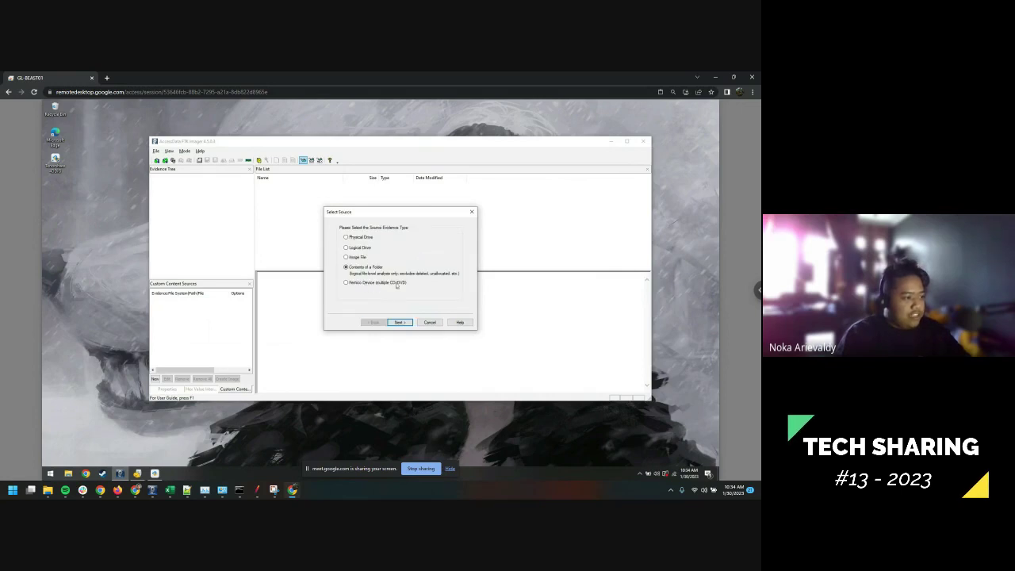
Step: Set the source evidence type to Physical Drive and list the available source drives
click(355, 238)
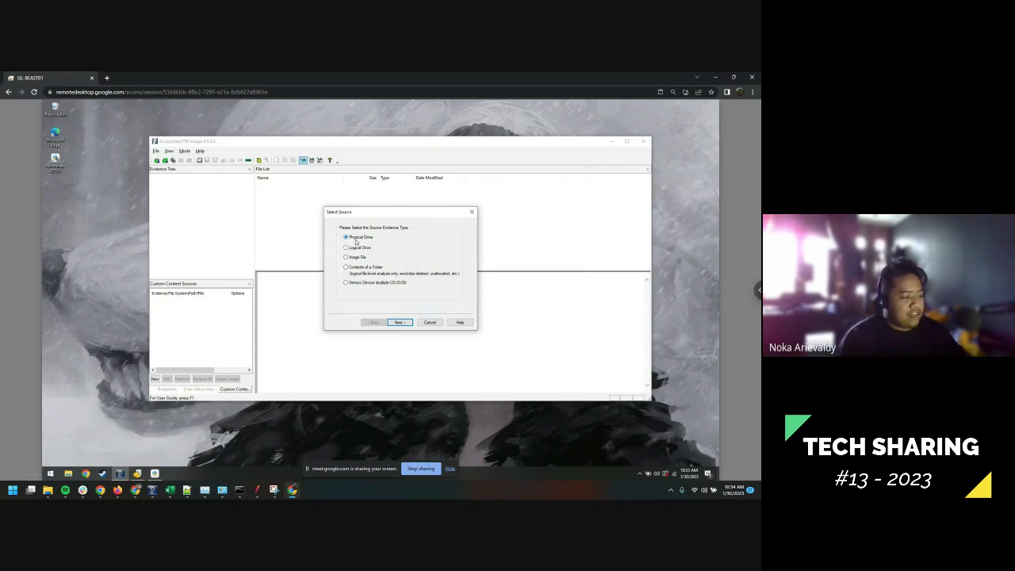
click(399, 321)
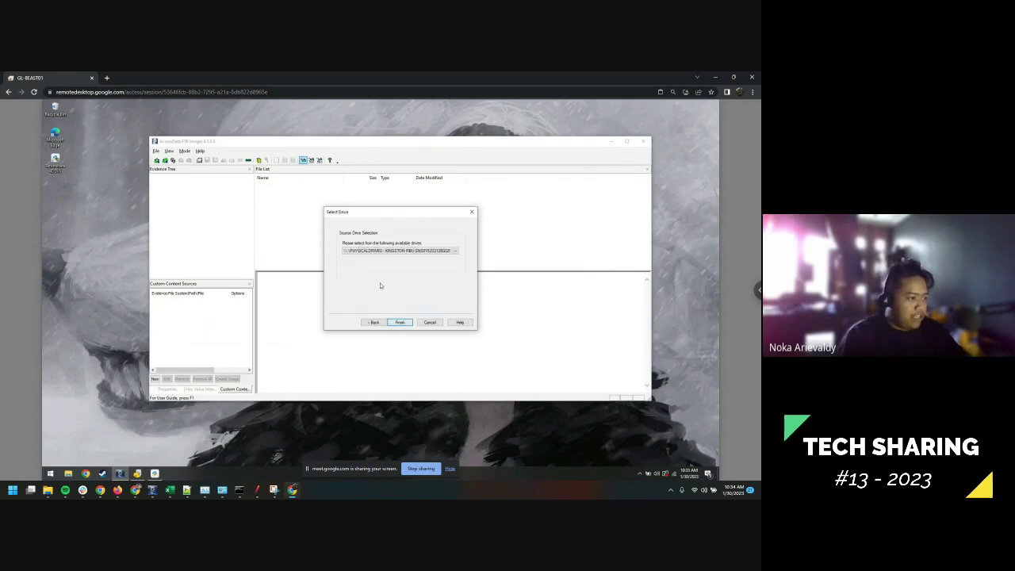
click(365, 251)
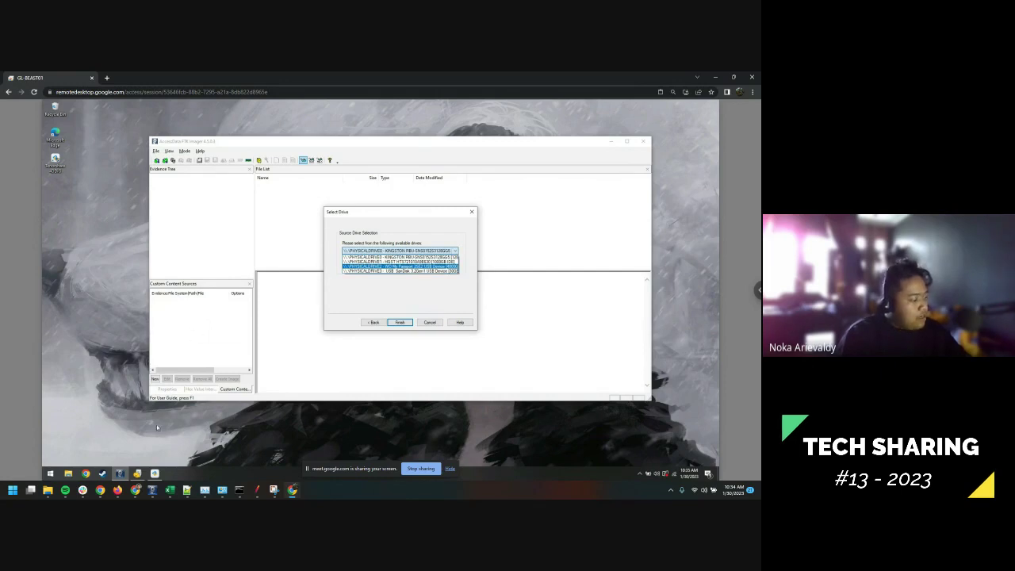
Step: Open the USB (H:) drive in the remote machine's File Explorer and view its properties beside its contents
click(68, 474)
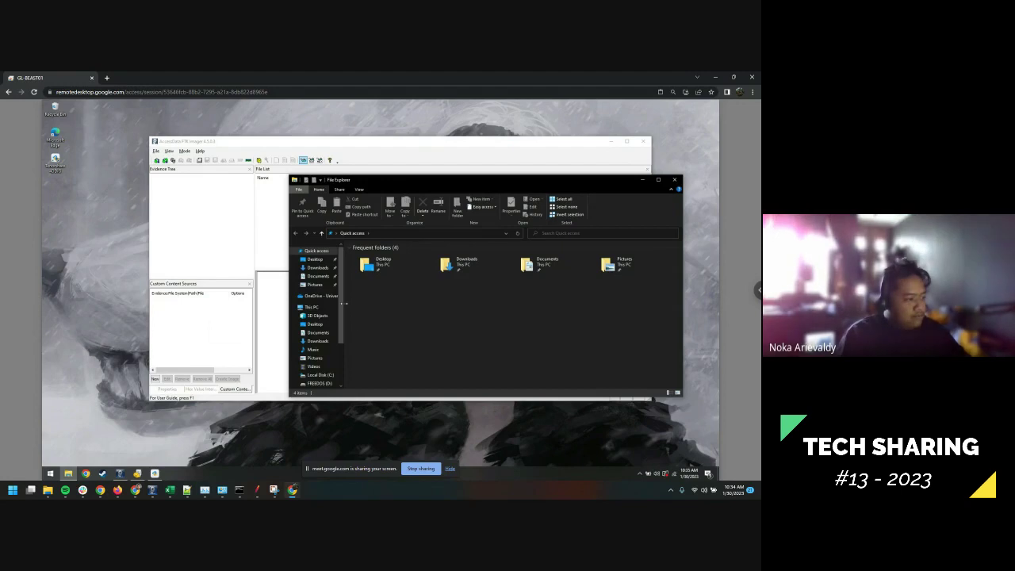
scroll(339, 327, down, 2)
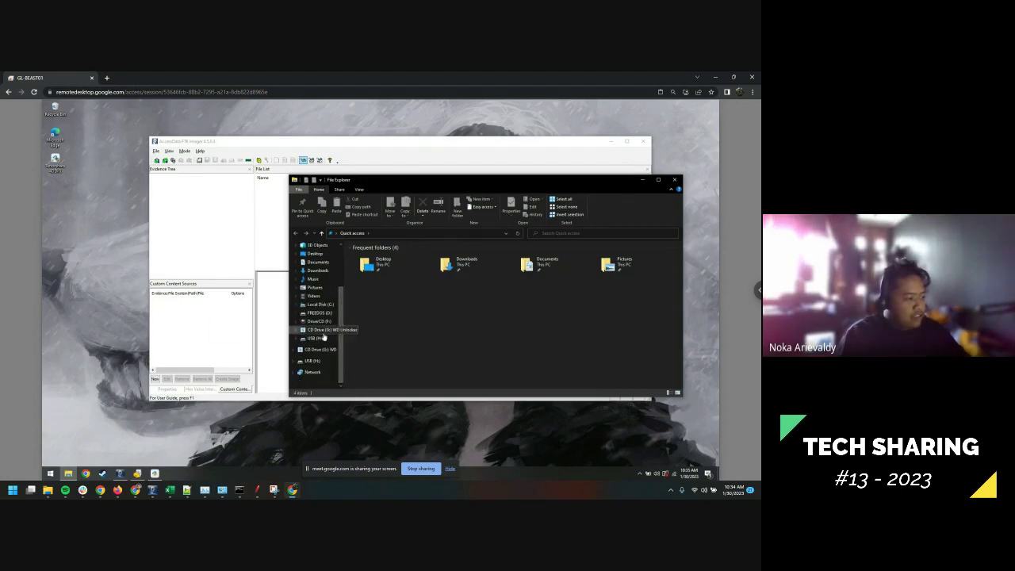
click(321, 330)
click(317, 338)
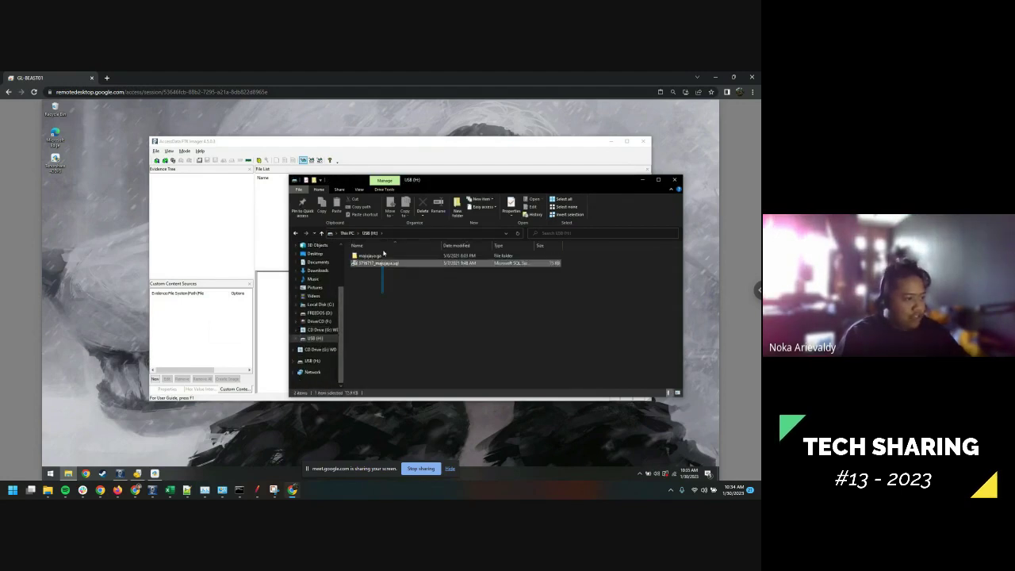
right_click(319, 340)
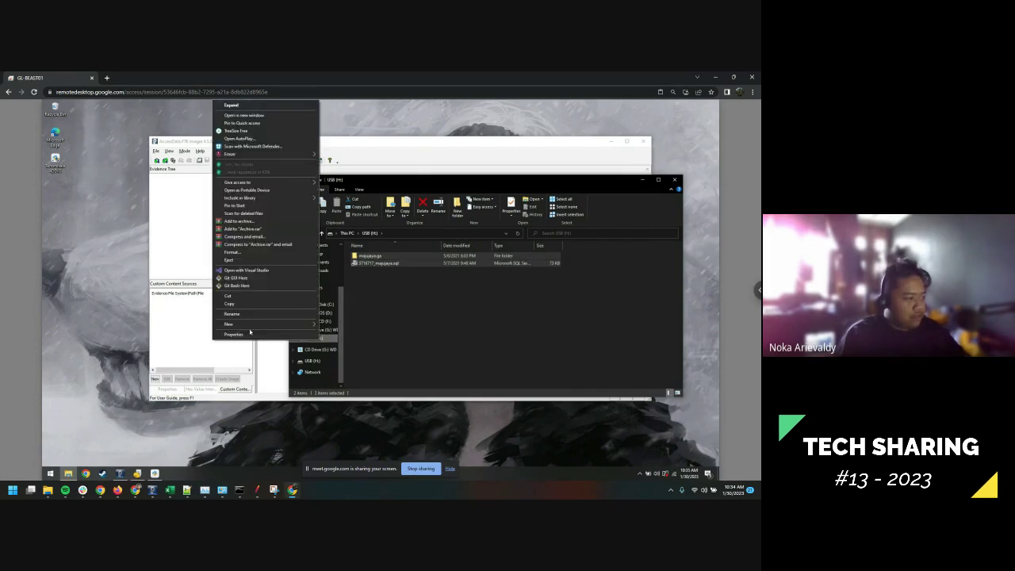
click(288, 334)
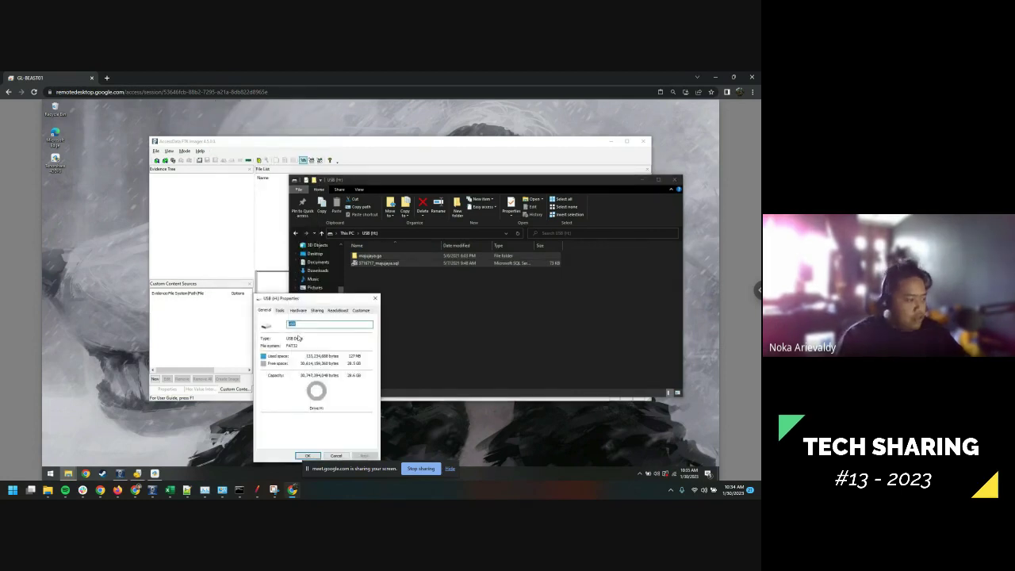
drag(332, 299, 594, 259)
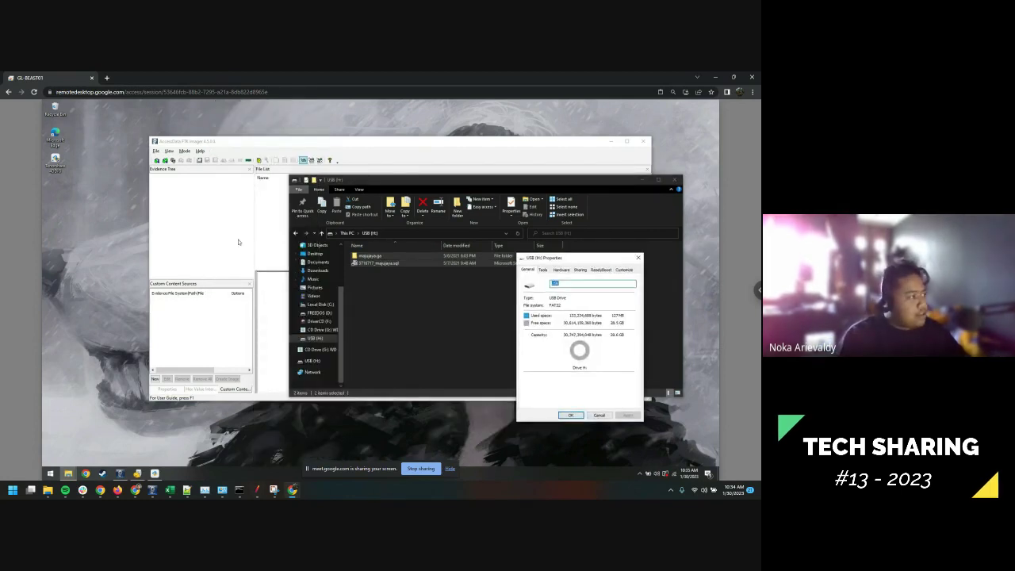
mouse_move(138, 493)
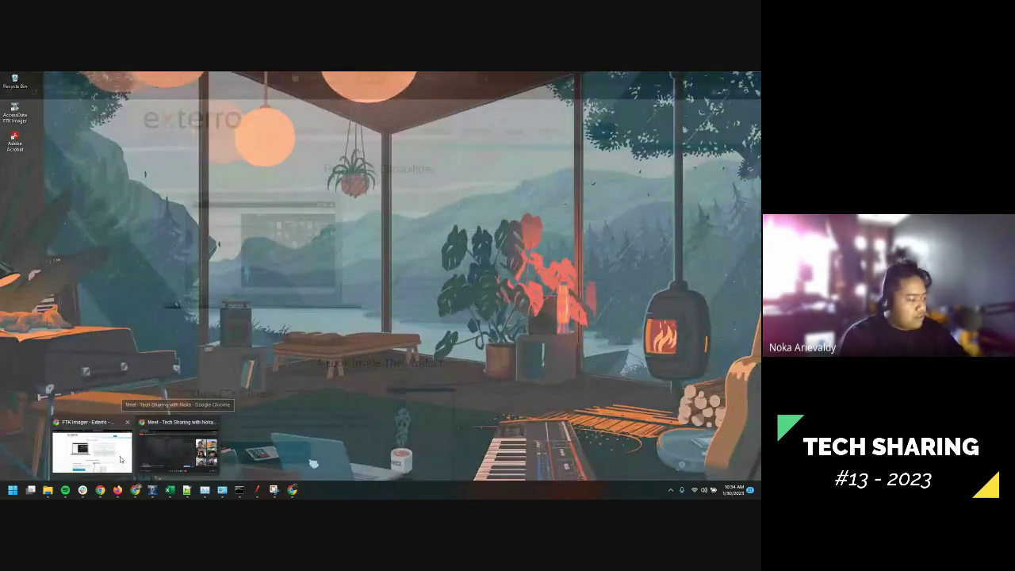
click(121, 459)
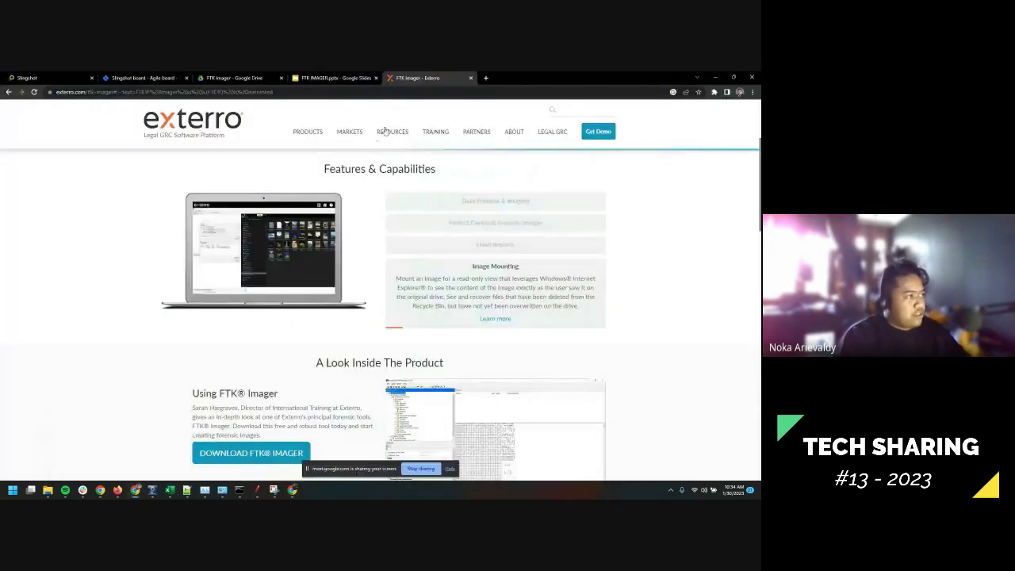
click(255, 77)
click(197, 434)
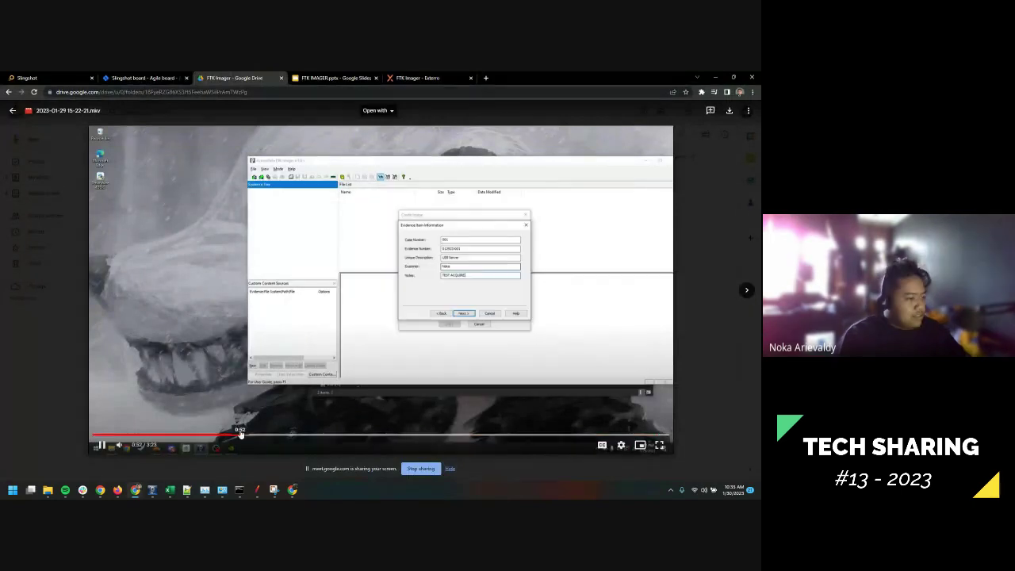
Step: Rewind the recording to the destination image type selection and pause it at about 0:32
click(178, 436)
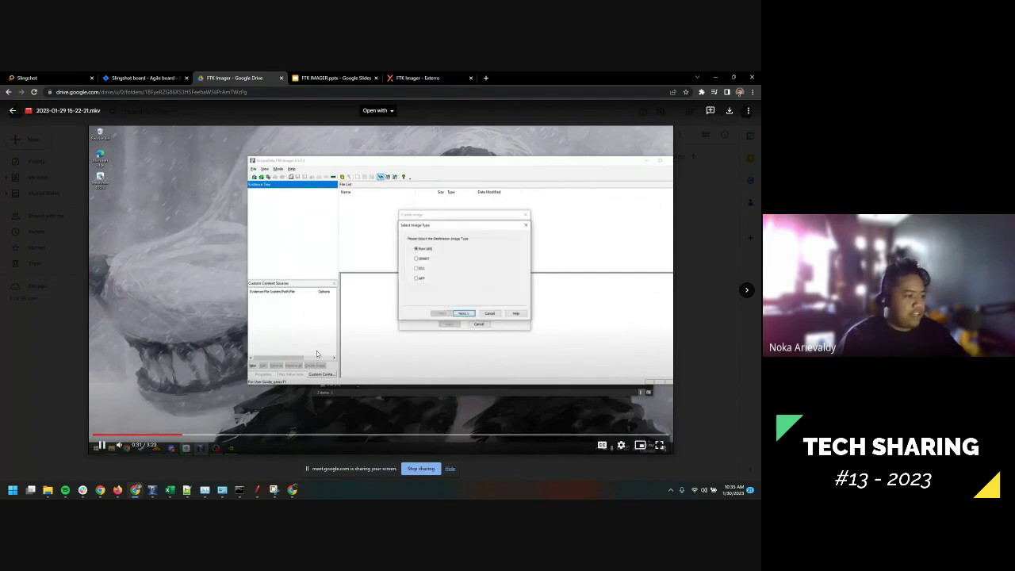
click(341, 298)
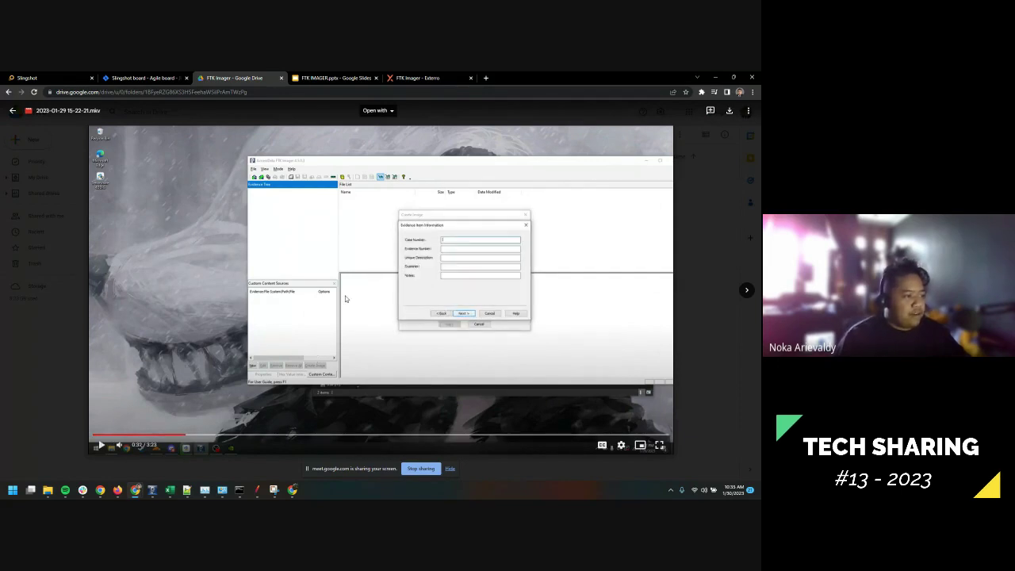
click(177, 433)
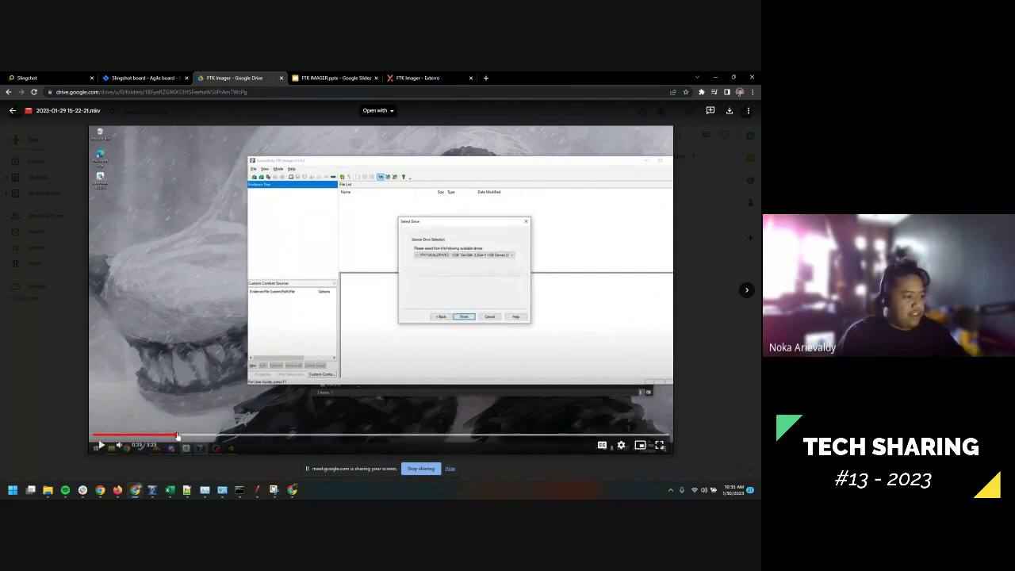
click(180, 433)
click(189, 405)
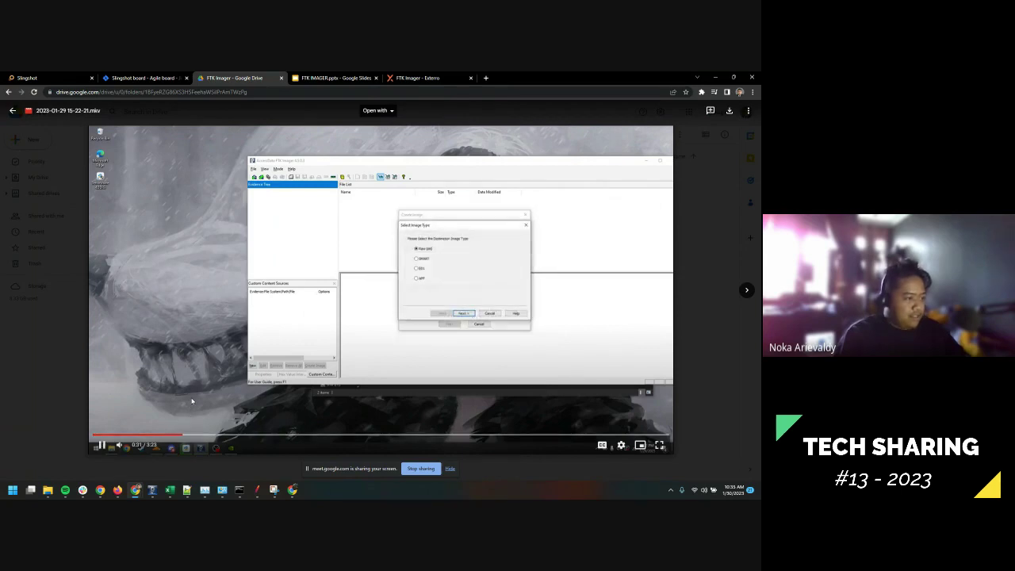
click(191, 401)
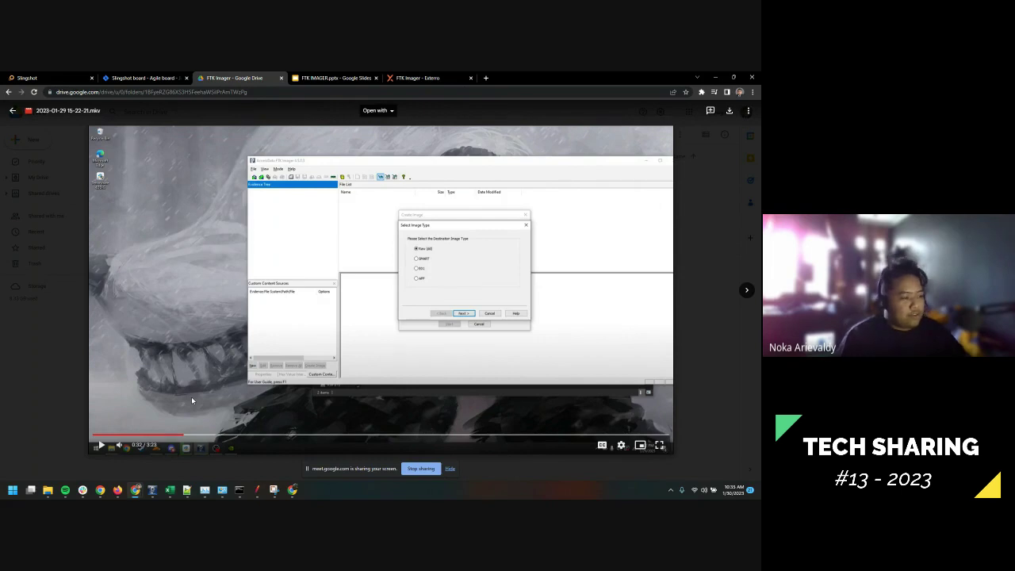
Step: Play the recording through the evidence item information and skip ahead to the image destination setup, at about 1:15
click(315, 386)
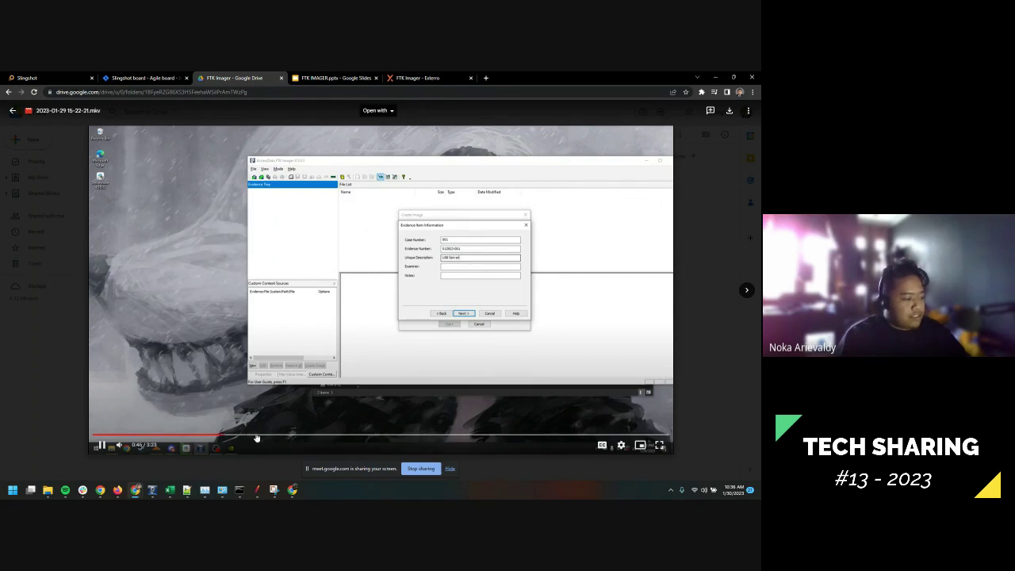
click(253, 434)
click(276, 434)
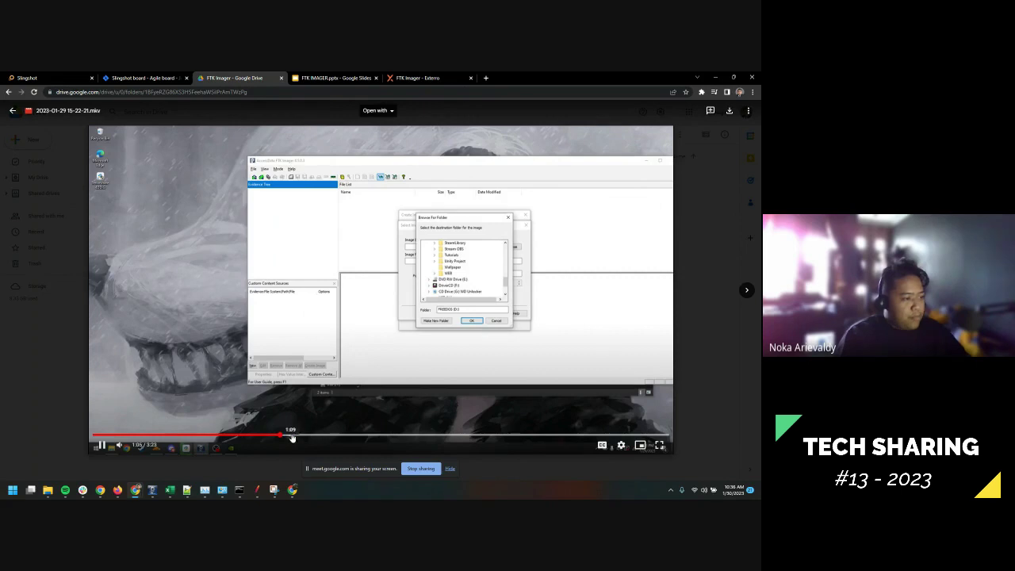
click(301, 436)
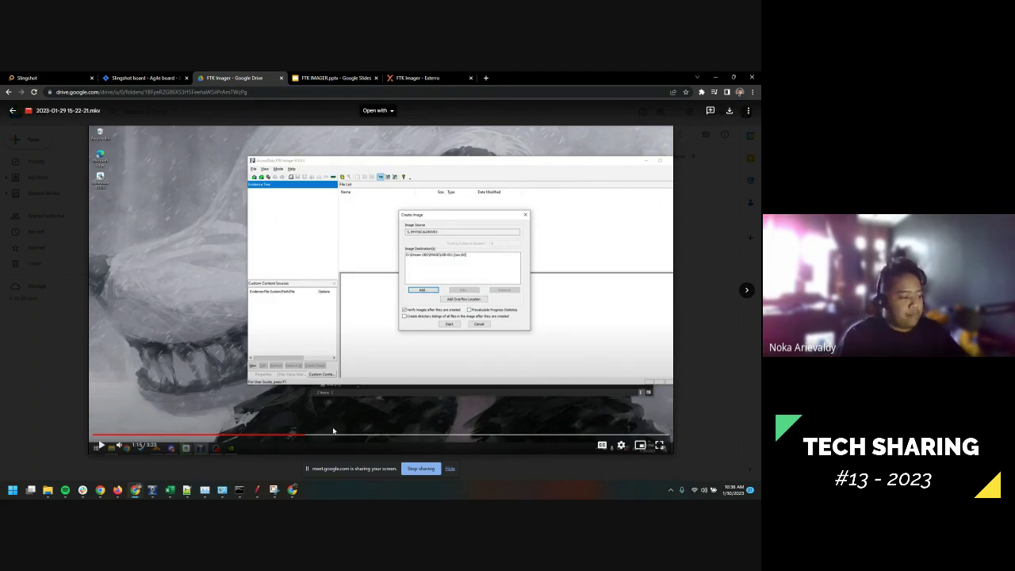
Step: Skip the recording ahead to the image creation and verification progress, and pause it at the drive image verify results, at about 1:29
click(318, 434)
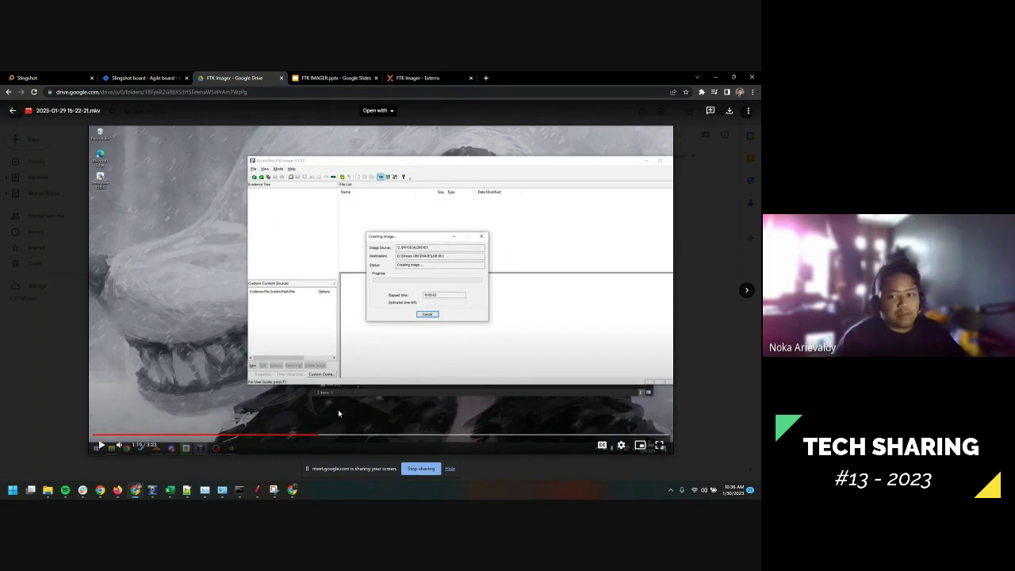
click(338, 409)
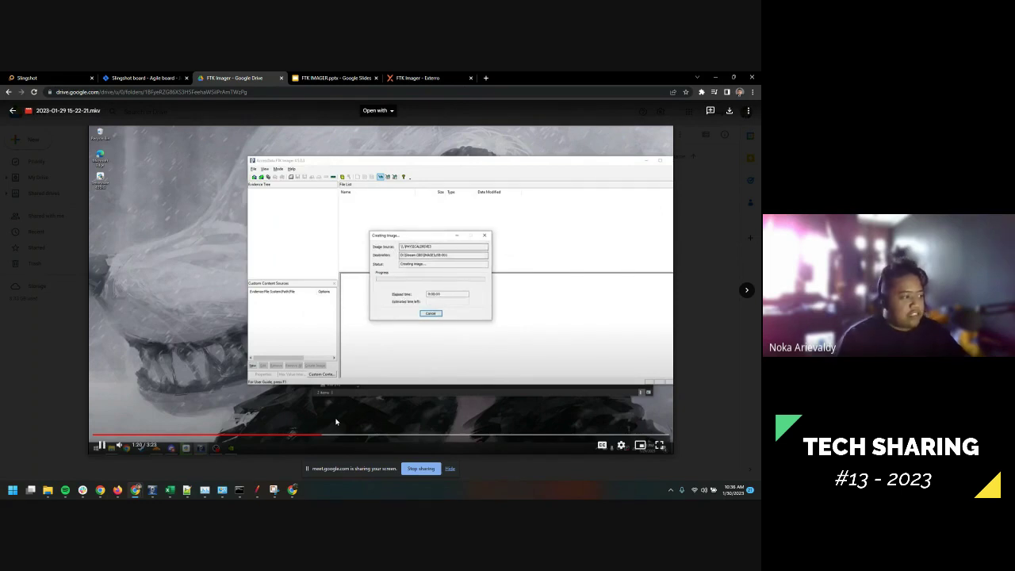
click(342, 435)
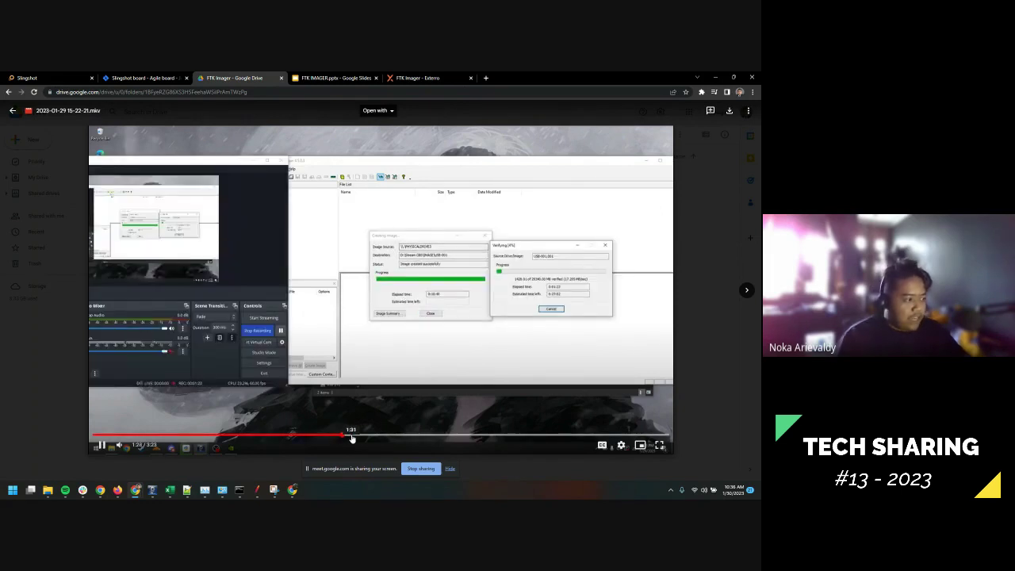
click(345, 402)
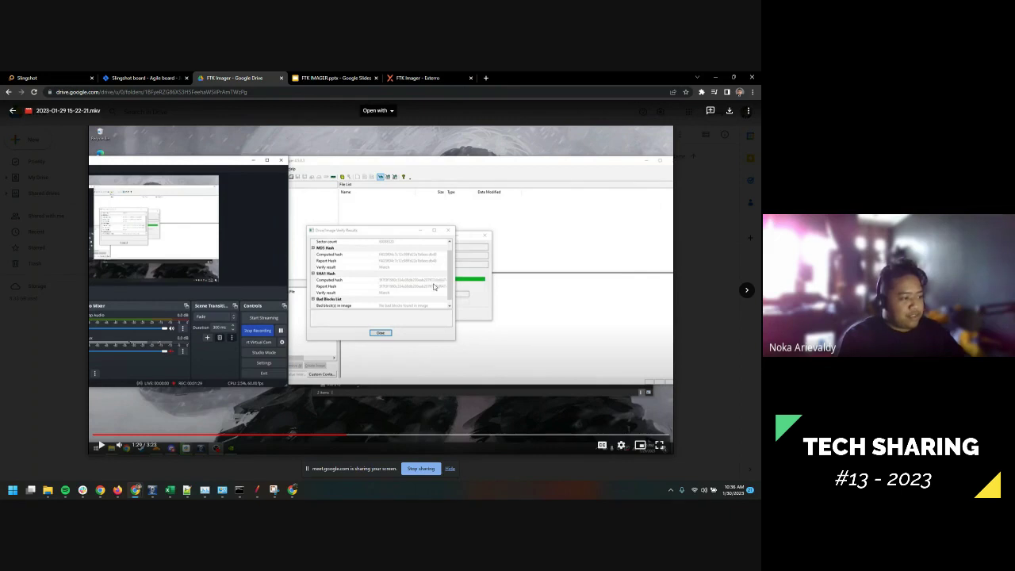
Step: Resume the recording, skip ahead through the verify results and image summary, and pause it at about 1:53
click(411, 333)
click(367, 435)
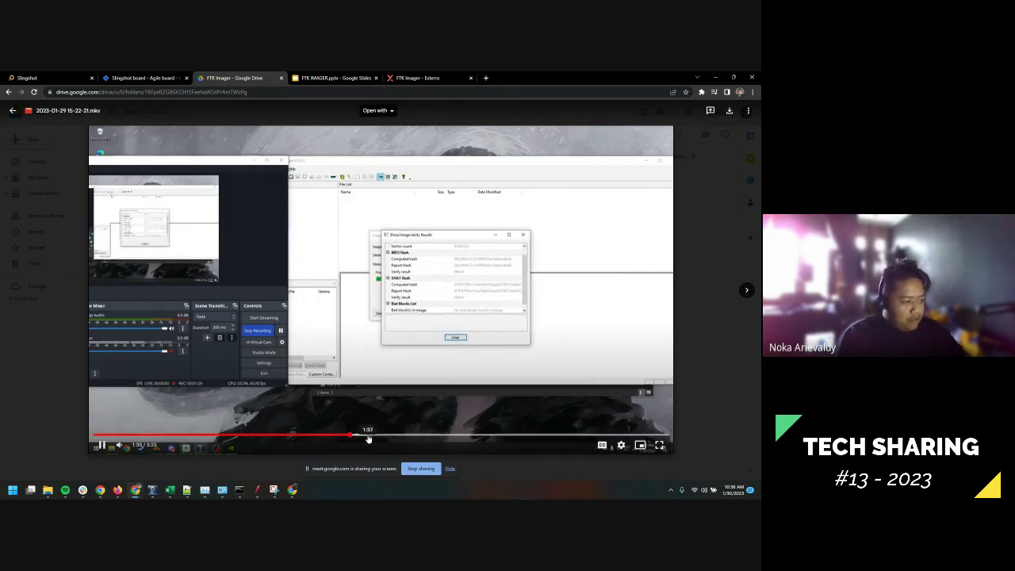
click(390, 435)
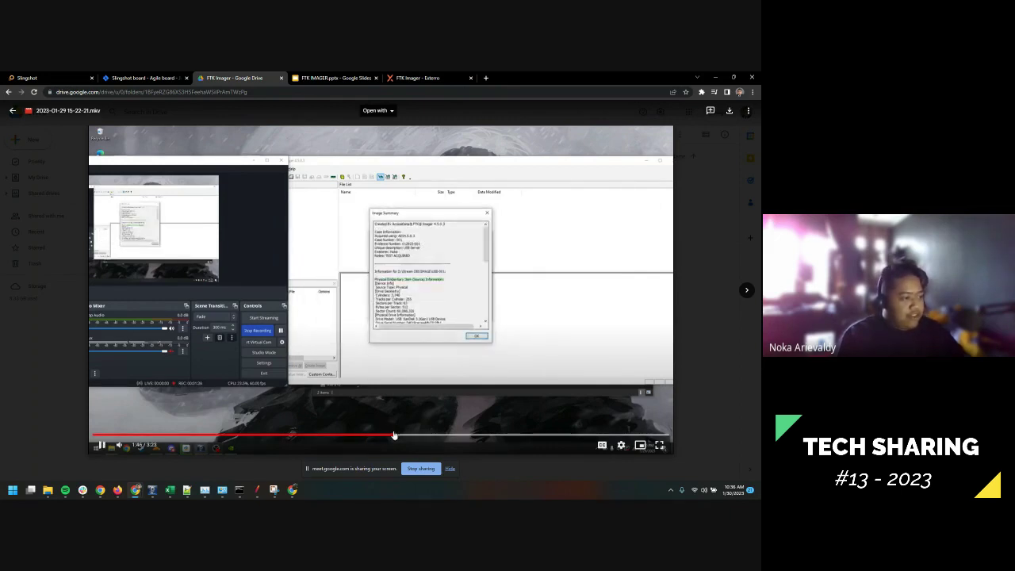
click(415, 436)
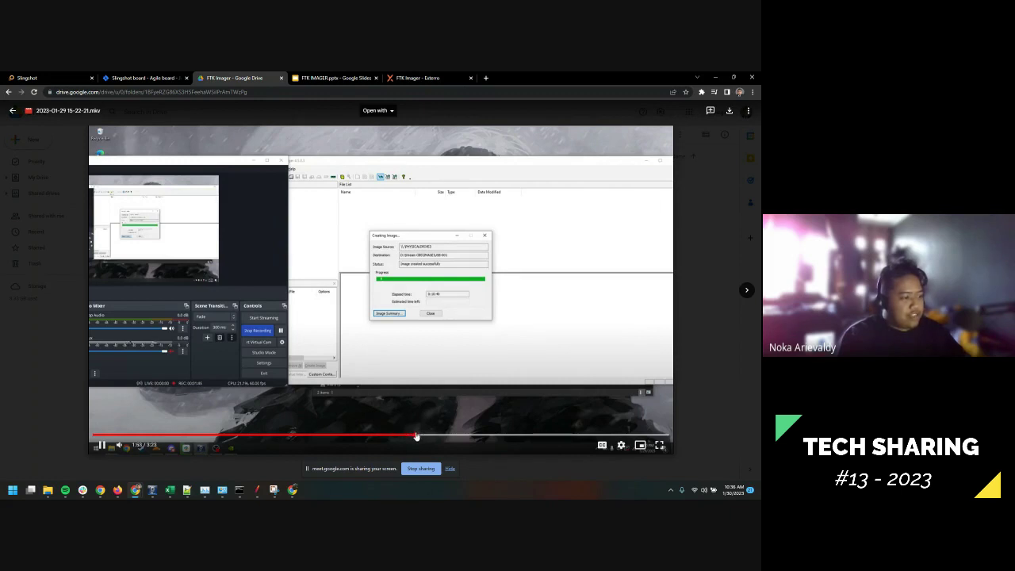
click(364, 353)
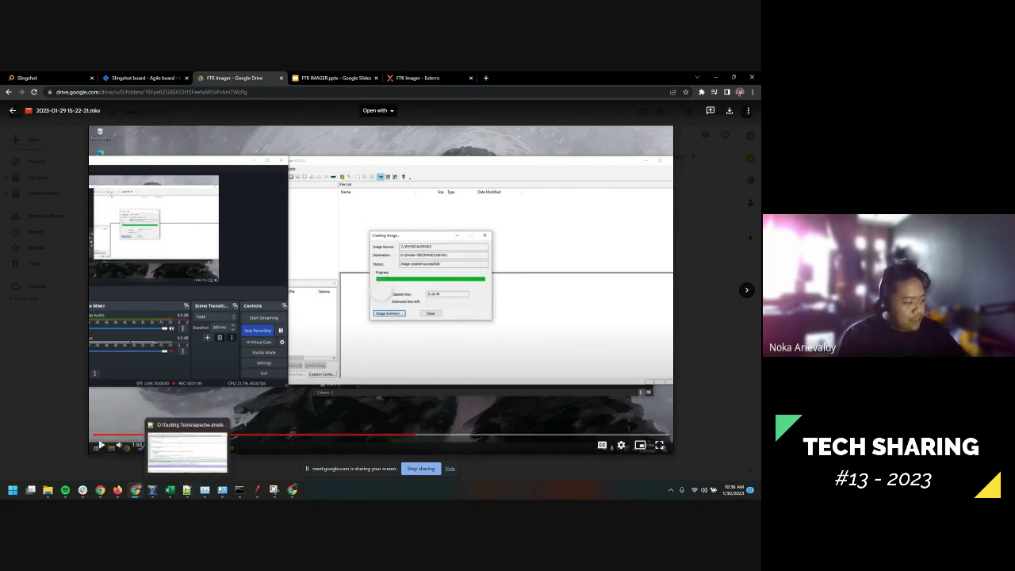
Step: Switch to the remote machine and open the IMAGE folder inside Stream OBS on the FREEDOS (D:) drive
click(228, 435)
click(291, 490)
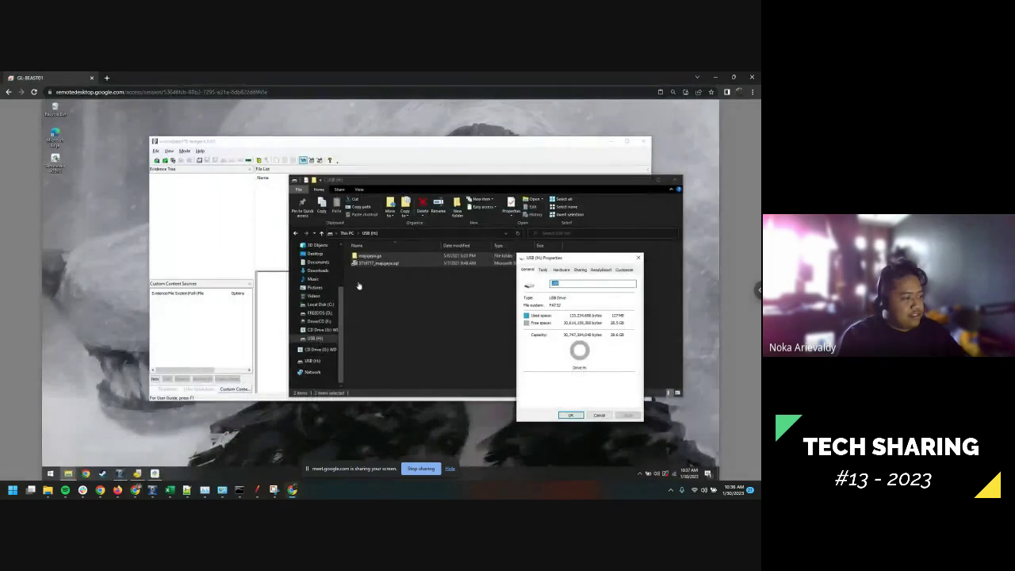
click(424, 367)
click(319, 312)
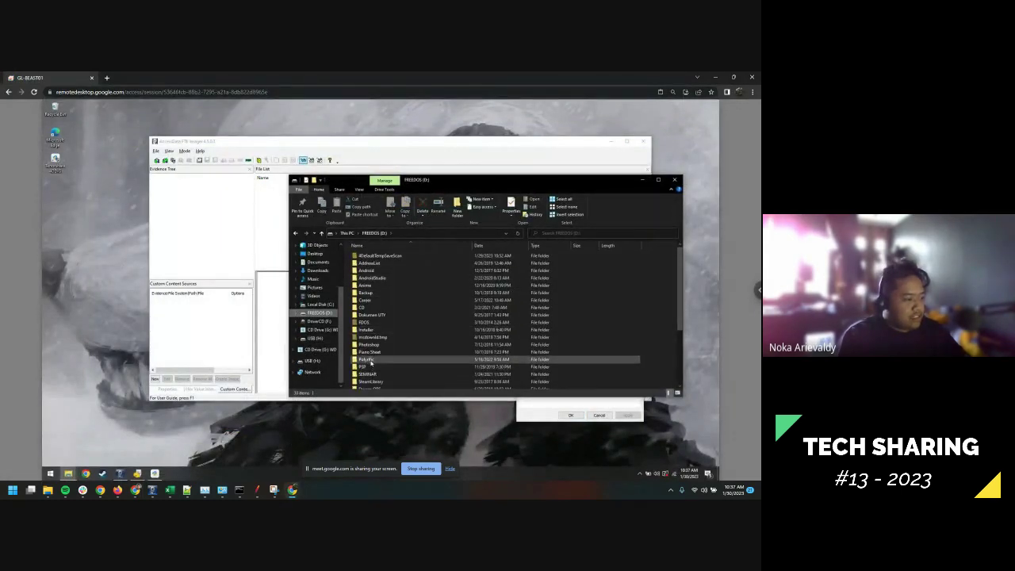
scroll(373, 372, down, 1)
double_click(372, 367)
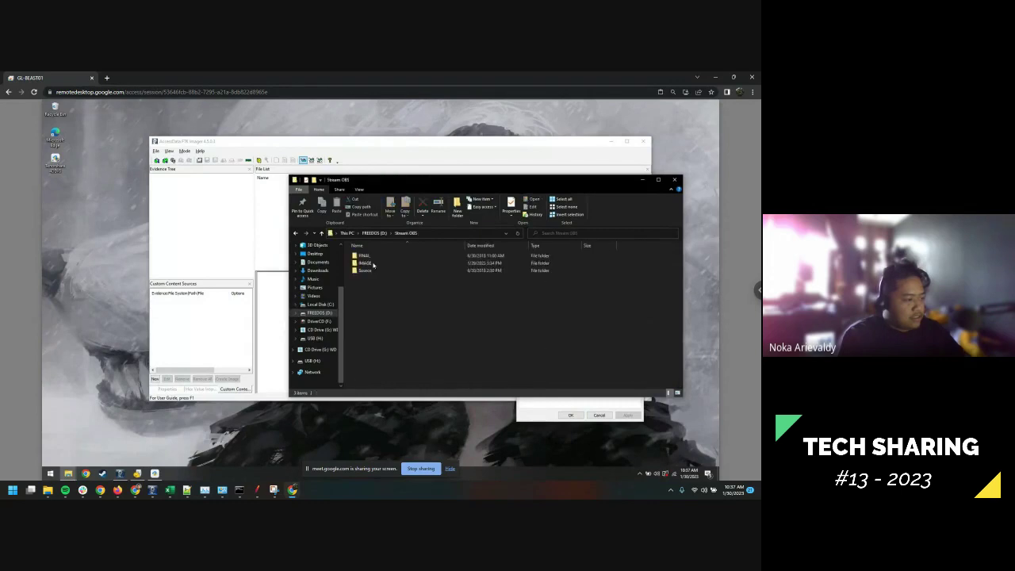
double_click(369, 263)
click(383, 323)
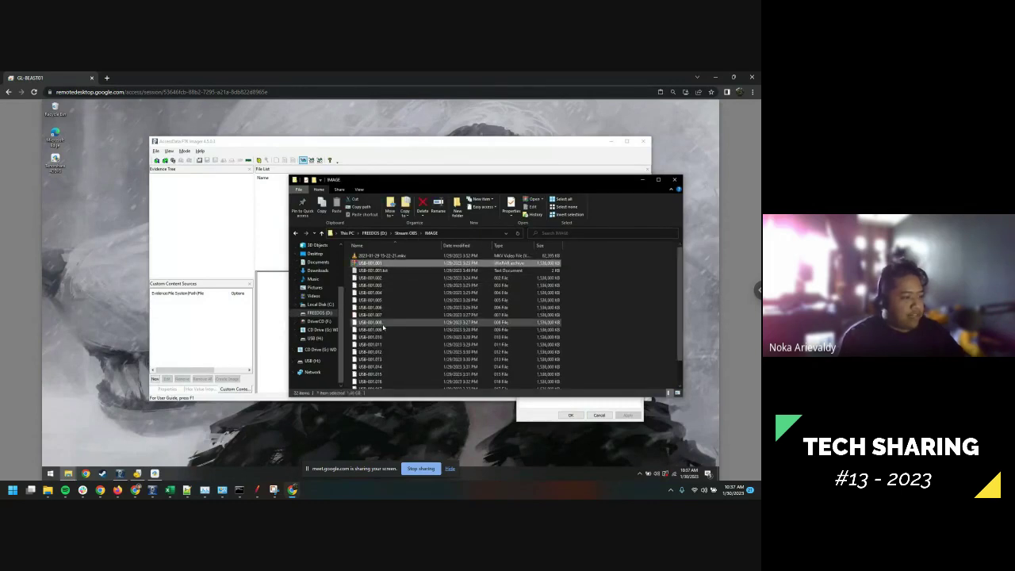
Step: Mount the image file USB-001.001 in FTK Imager as Physical & Logical with the Block Device / Read Only method
click(225, 212)
click(428, 322)
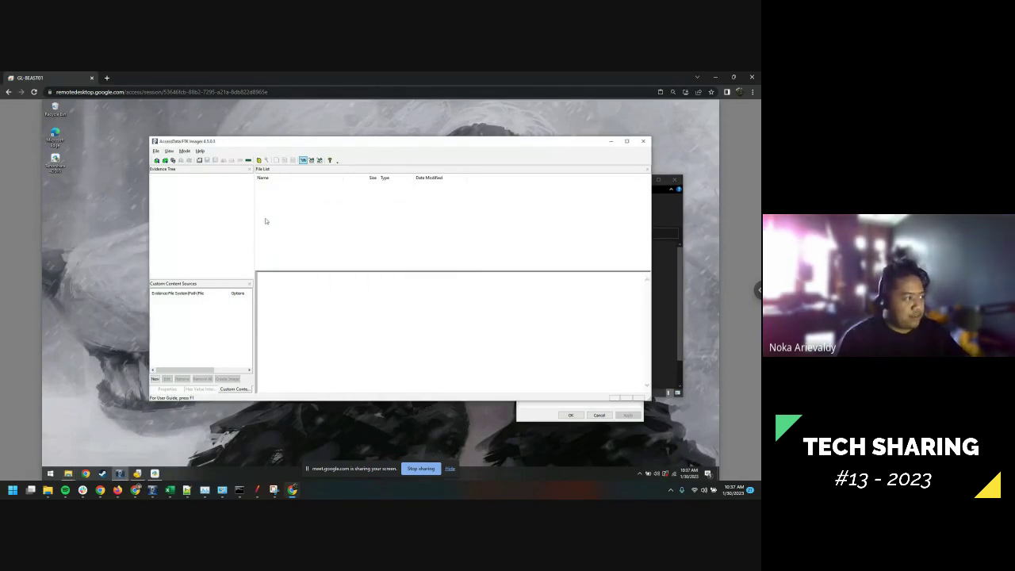
click(156, 150)
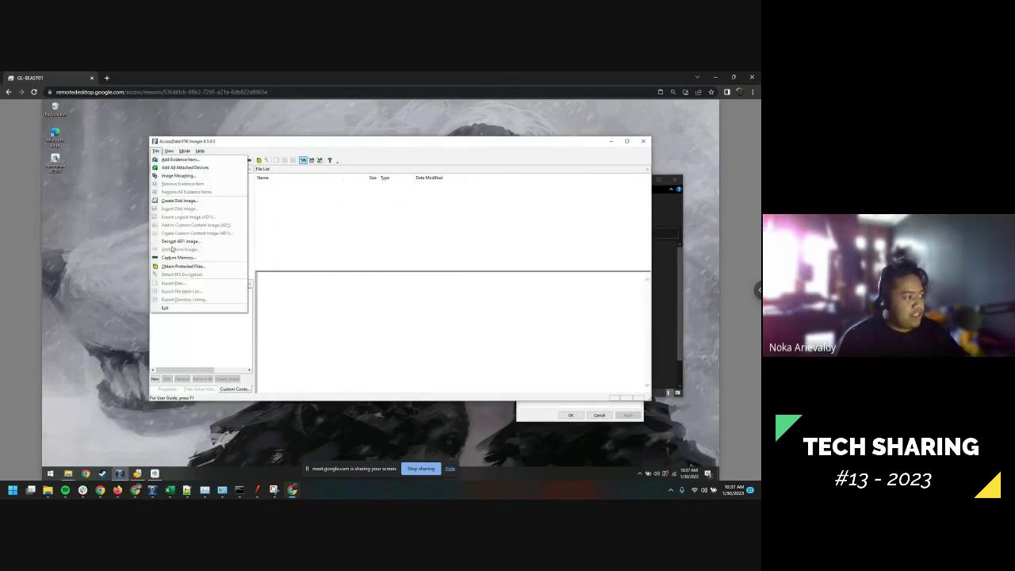
click(168, 175)
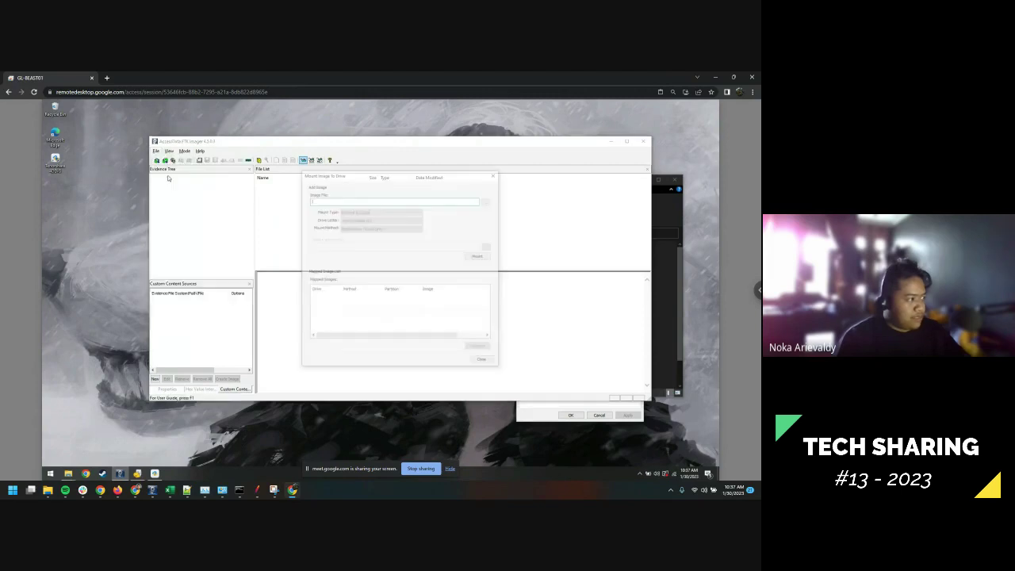
click(489, 203)
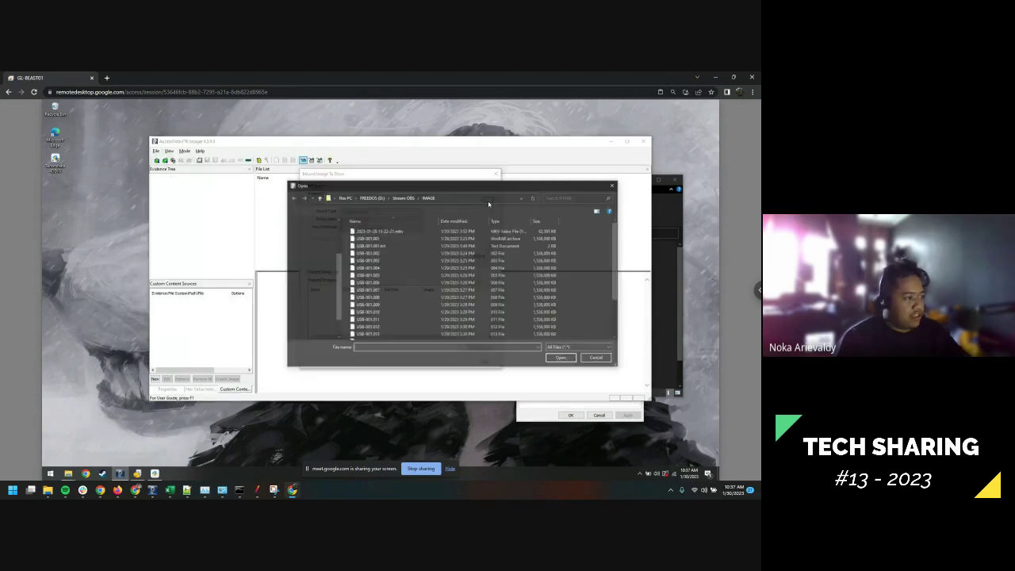
double_click(398, 239)
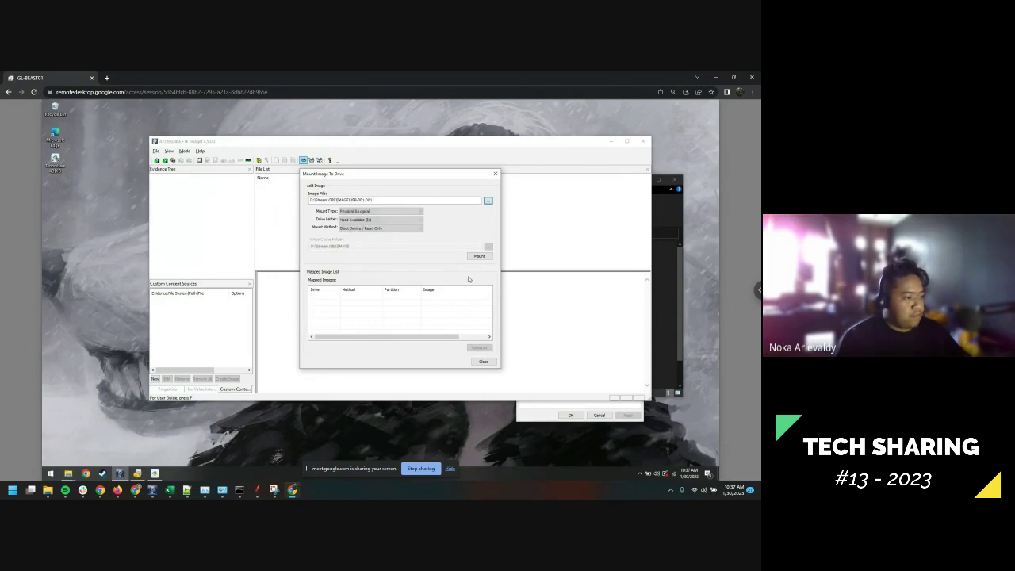
click(480, 256)
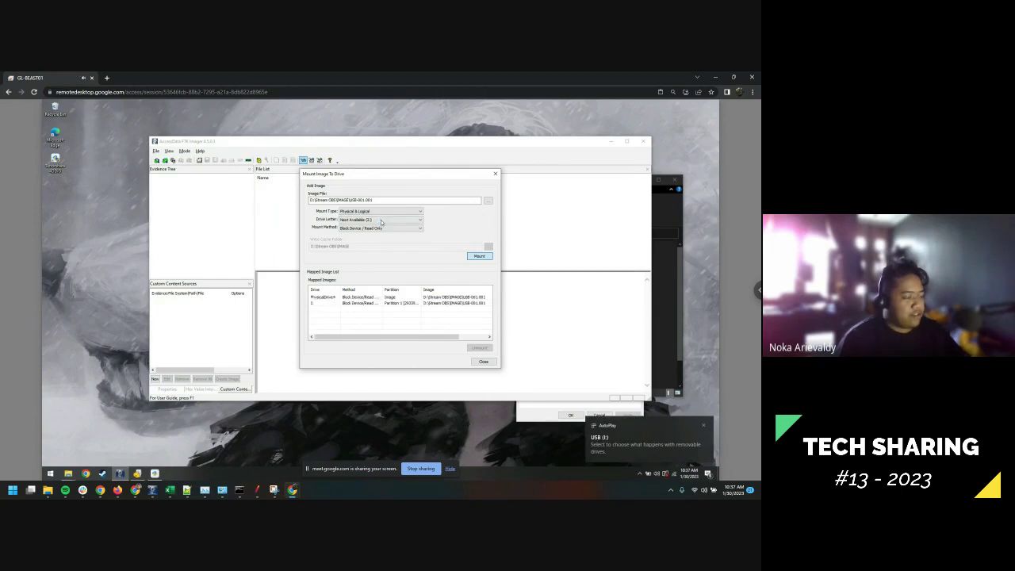
Step: Open the mounted USB (I:) drive in File Explorer and show its properties
click(68, 473)
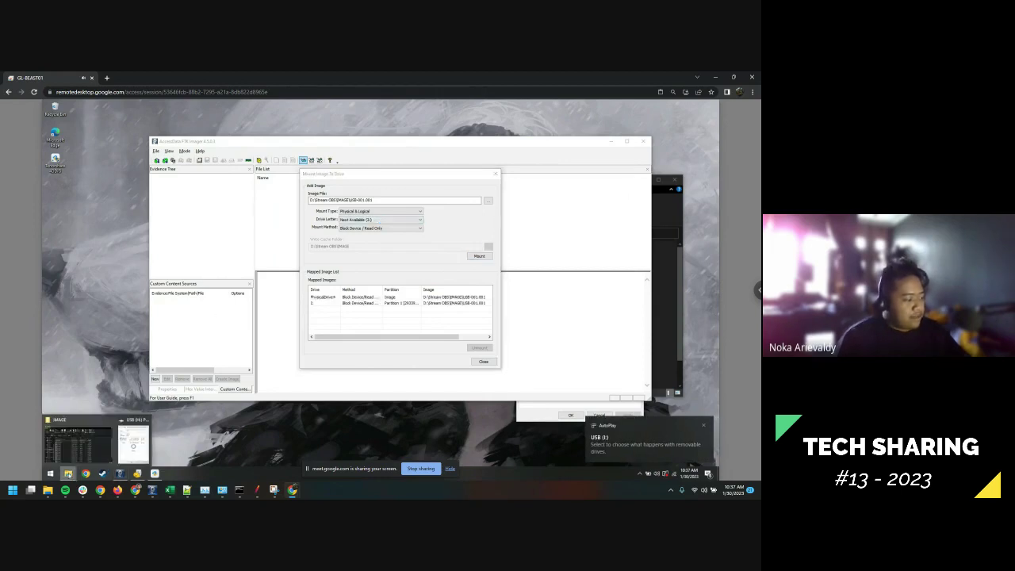
click(70, 450)
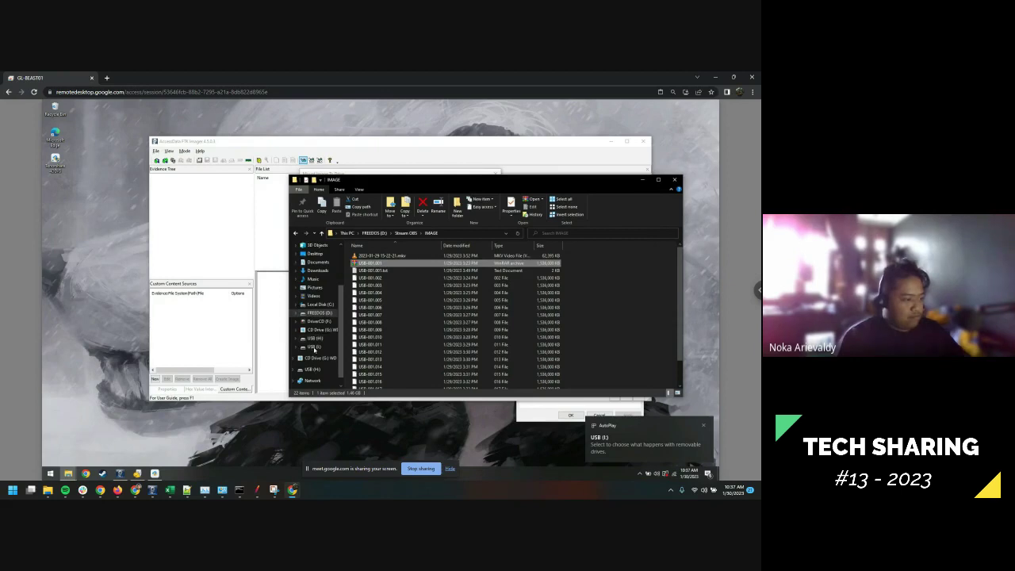
click(314, 347)
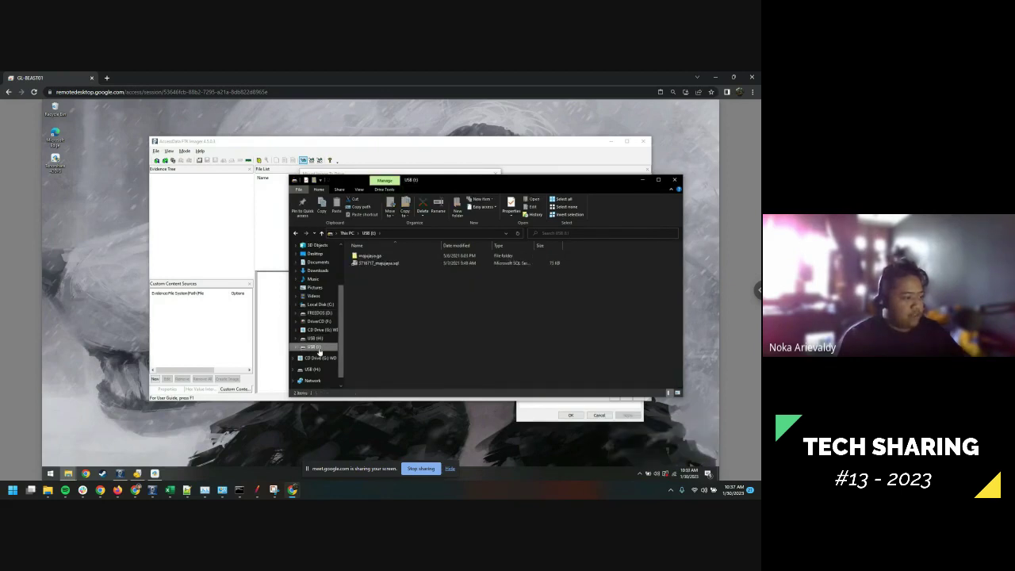
right_click(310, 349)
click(305, 342)
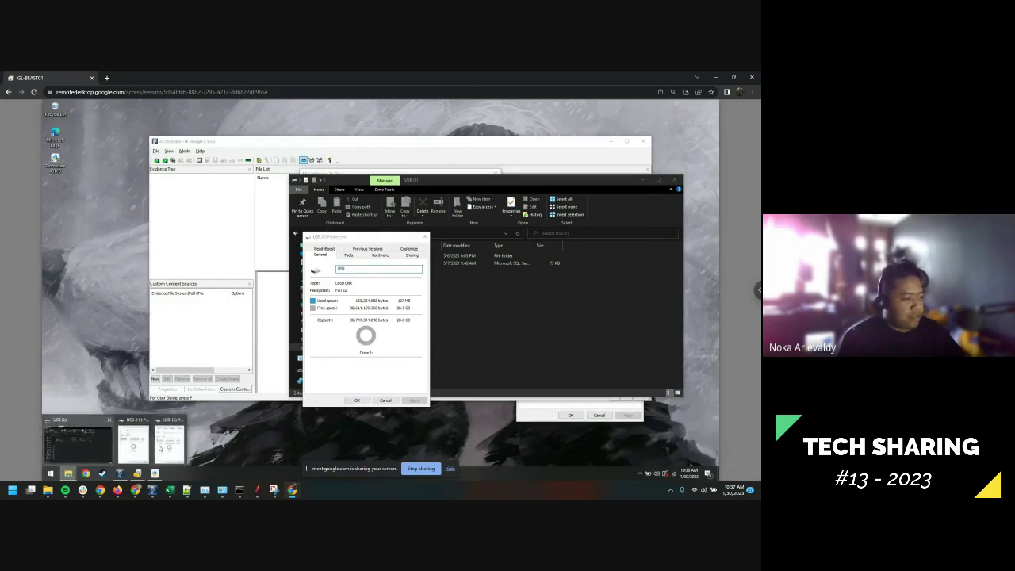
Step: Compare the properties of the USB (H:) and USB (I:) drives and select both items stored on USB (I:)
mouse_move(69, 473)
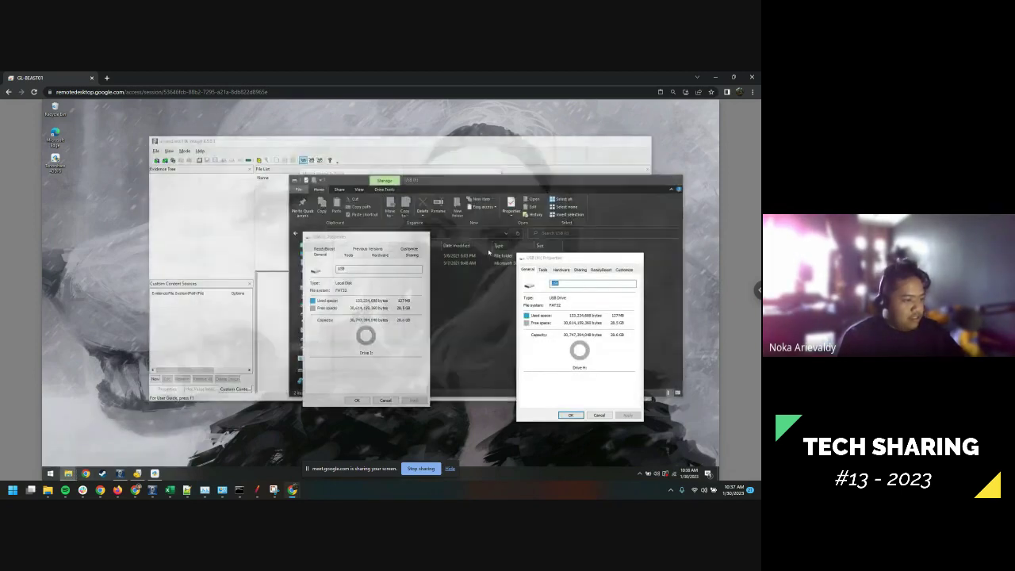
drag(548, 258, 513, 246)
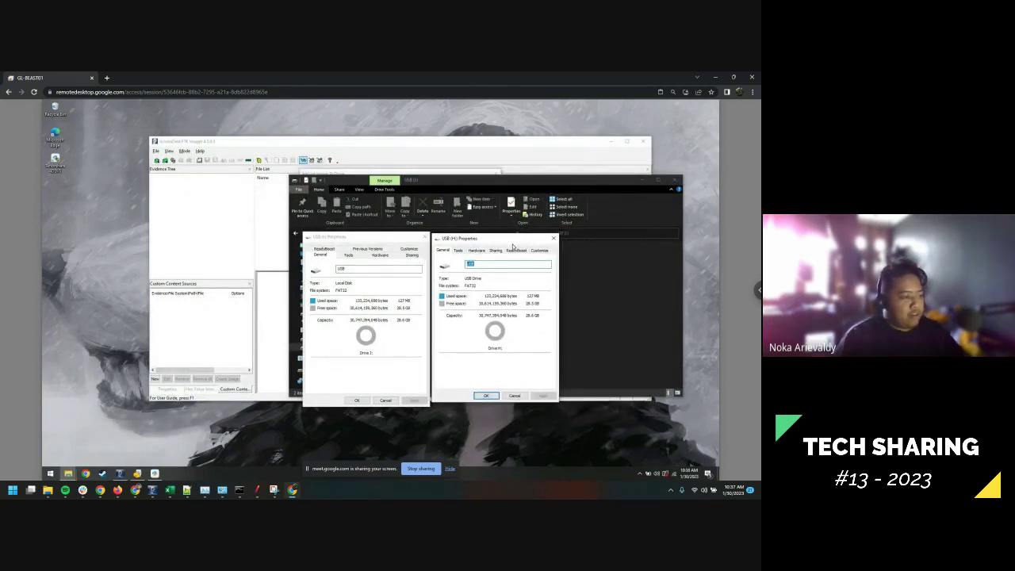
drag(513, 247, 653, 266)
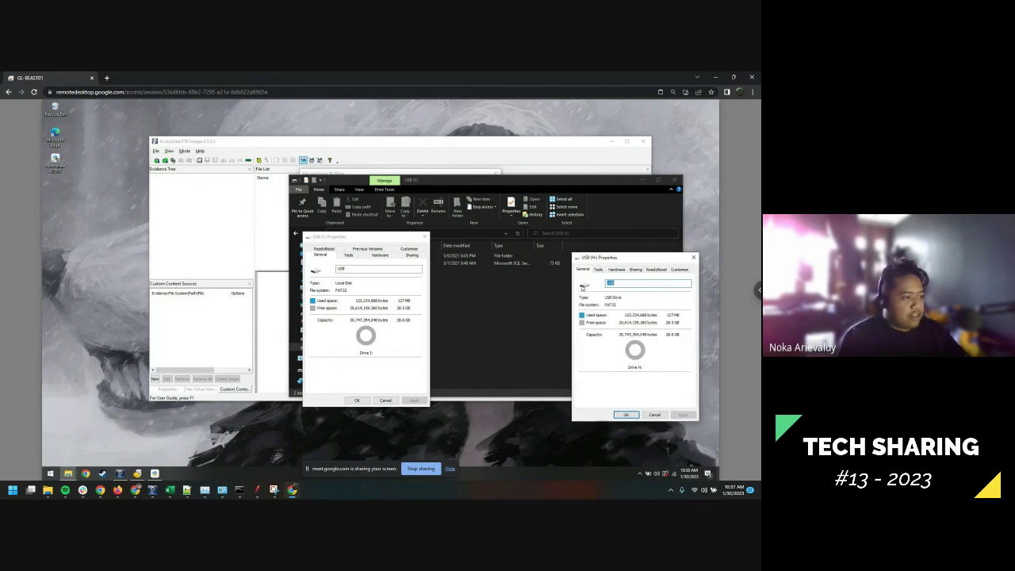
drag(380, 237, 599, 297)
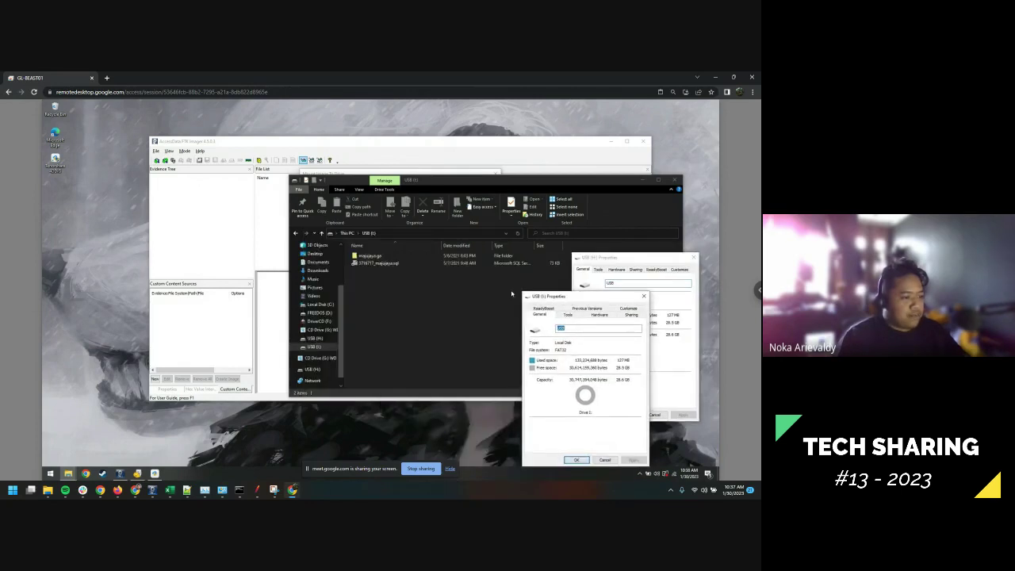
drag(427, 295, 386, 255)
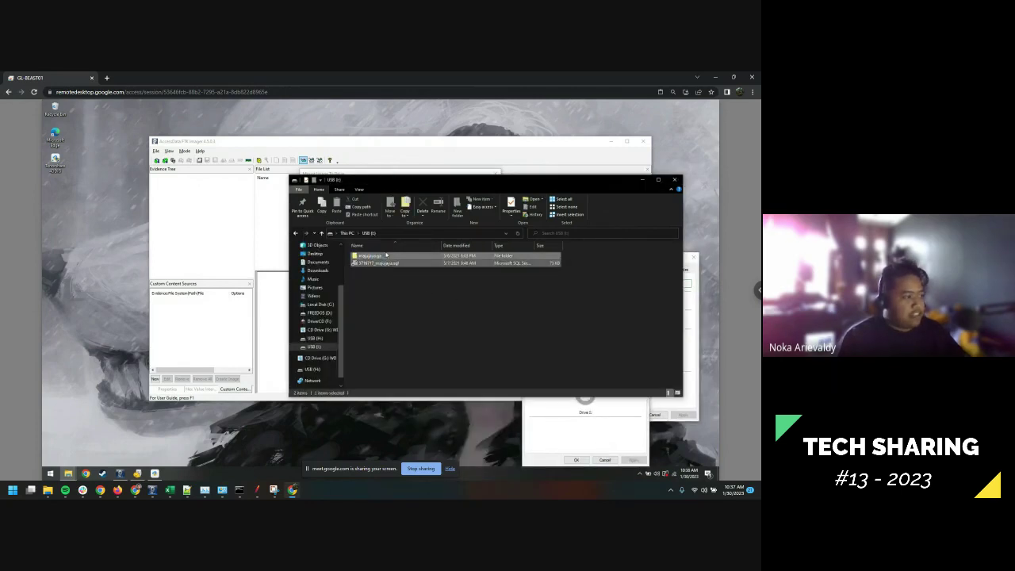
Step: Close the Mount Image To Drive dialog and minimize FTK Imager
click(386, 170)
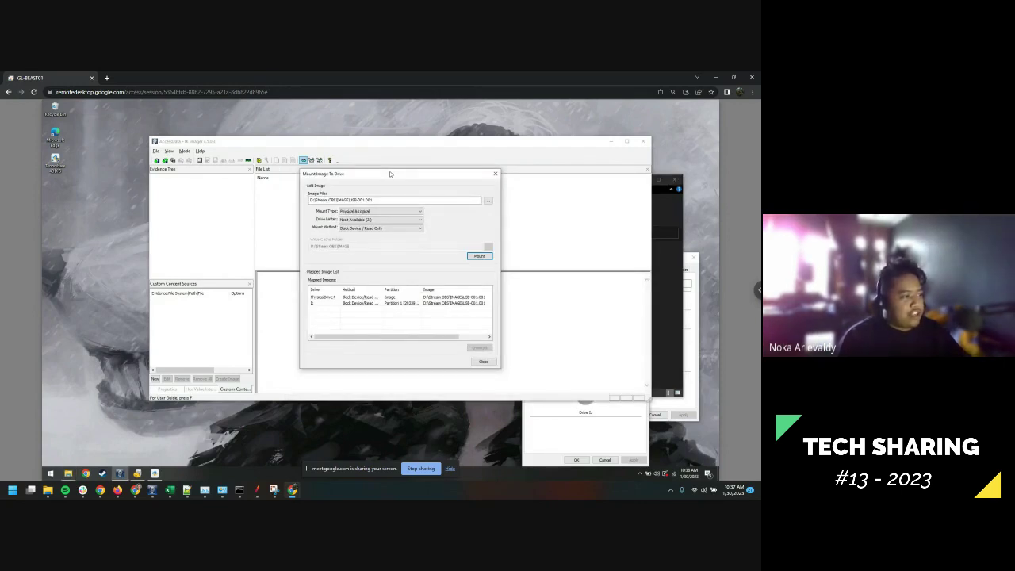
click(668, 305)
click(493, 173)
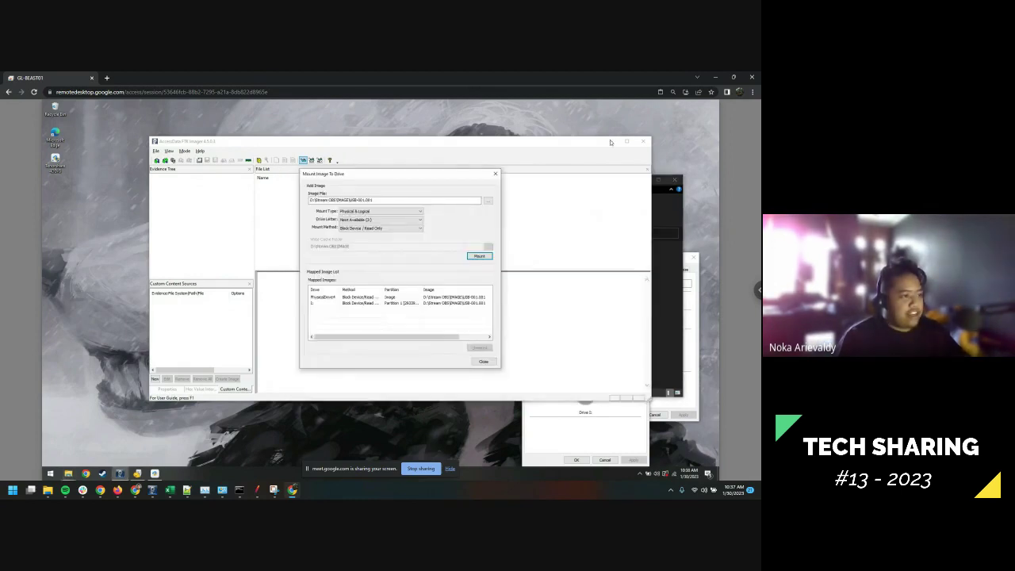
click(494, 174)
click(611, 141)
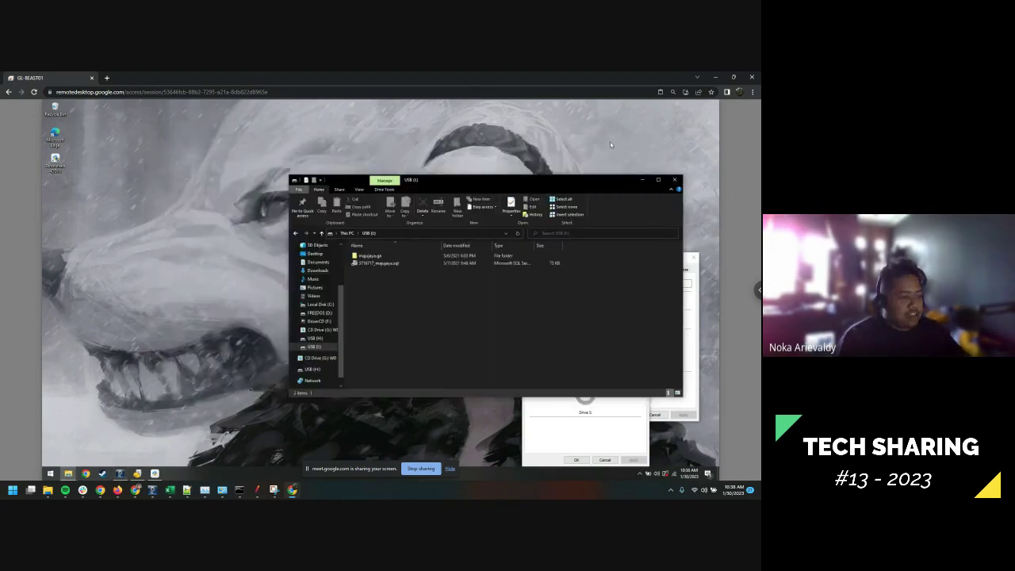
Step: Rearrange the USB (I:) Explorer window and place its properties window beside that of USB (H:)
drag(568, 184, 547, 178)
drag(321, 143, 326, 143)
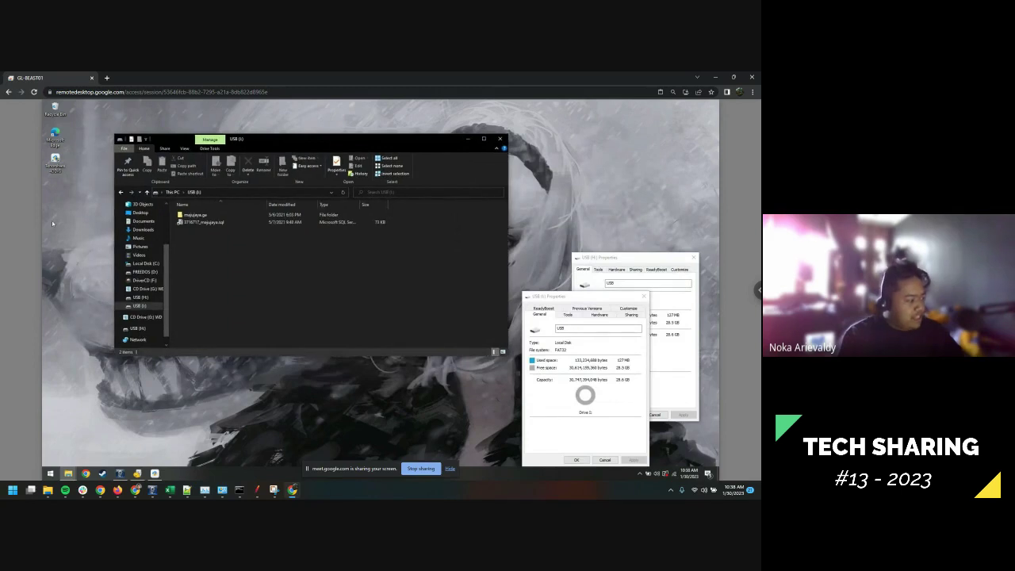
drag(559, 297, 487, 260)
Step: Open Recuva on the remote machine and check the list of drives available for scanning
click(137, 474)
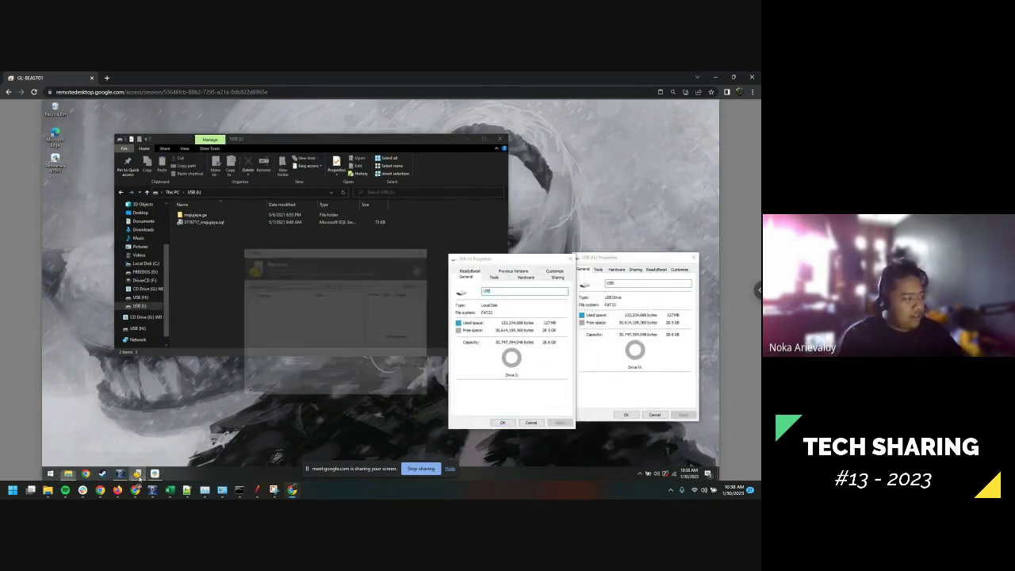
click(329, 242)
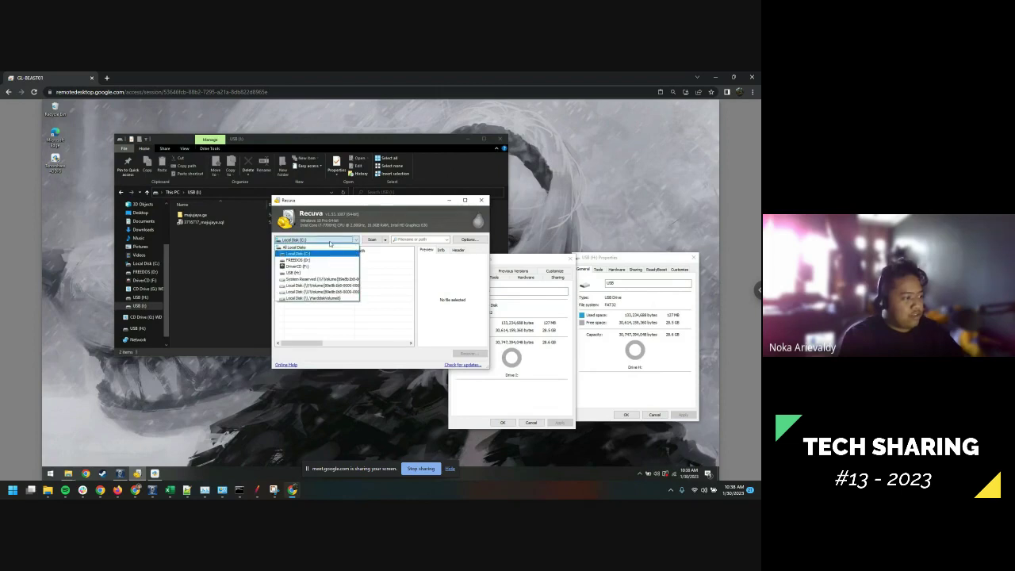
click(356, 259)
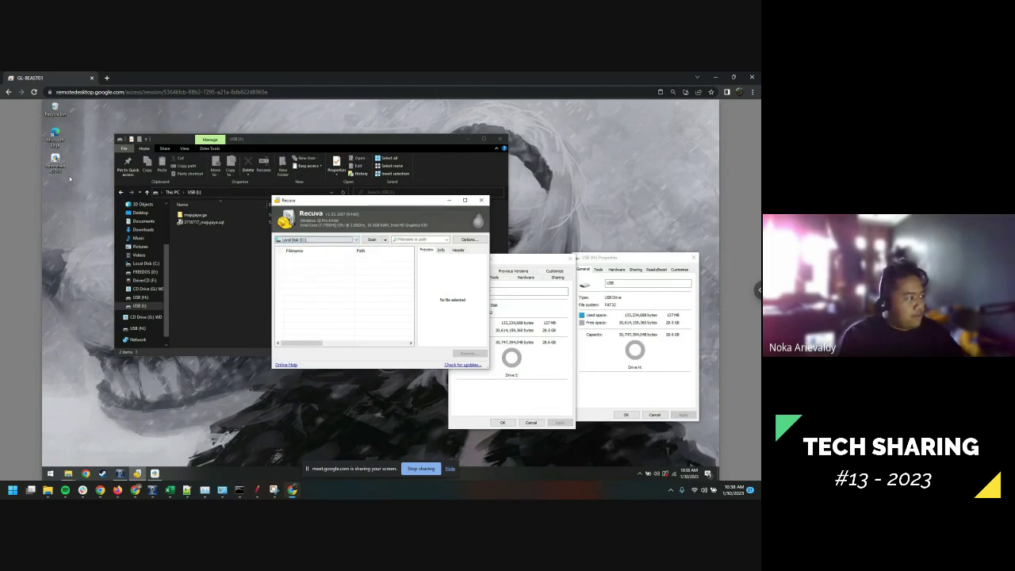
Step: Launch Tenorshare 4DDiG with permission to make changes, check its list of recovery locations, and minimize it
double_click(56, 161)
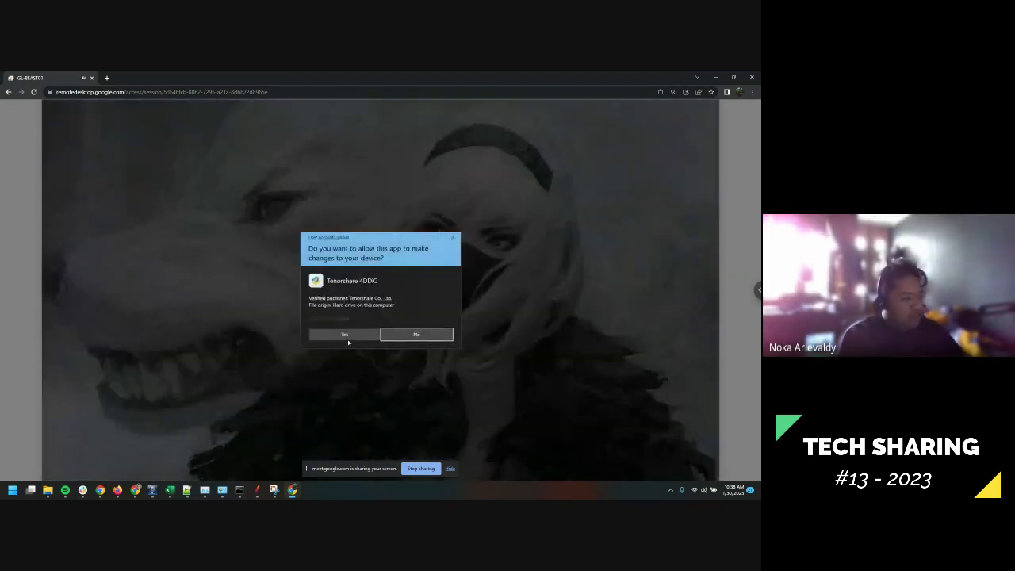
click(345, 333)
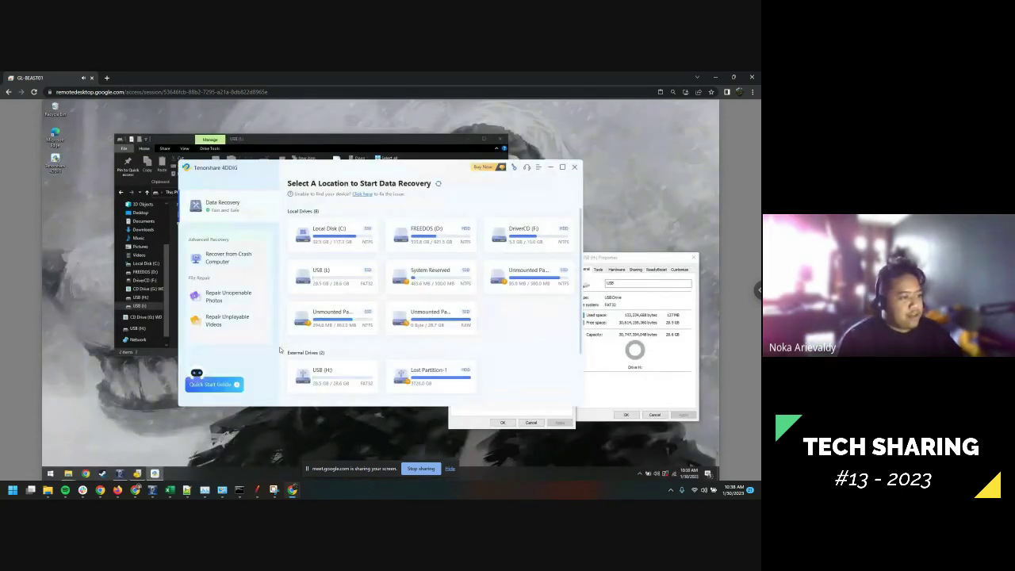
click(550, 168)
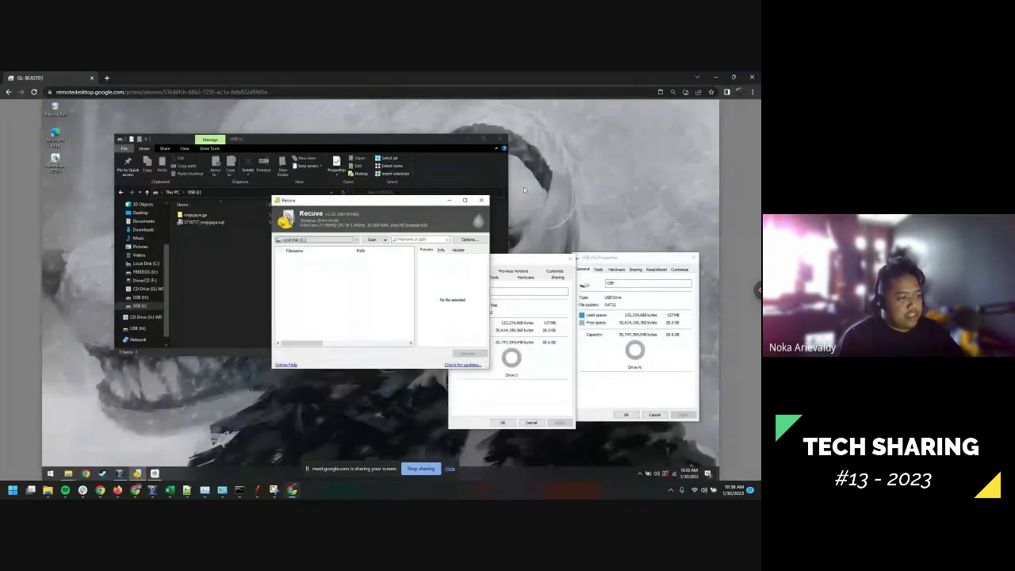
Step: Move the Recuva window aside and line up the USB (I:) properties window beside that of USB (H:)
drag(404, 203, 357, 205)
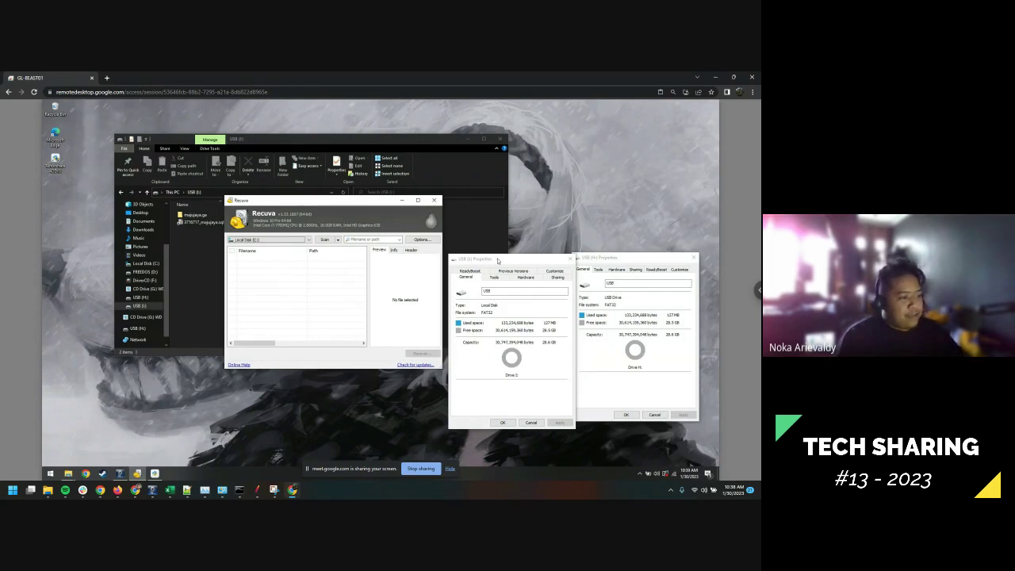
drag(499, 260, 485, 244)
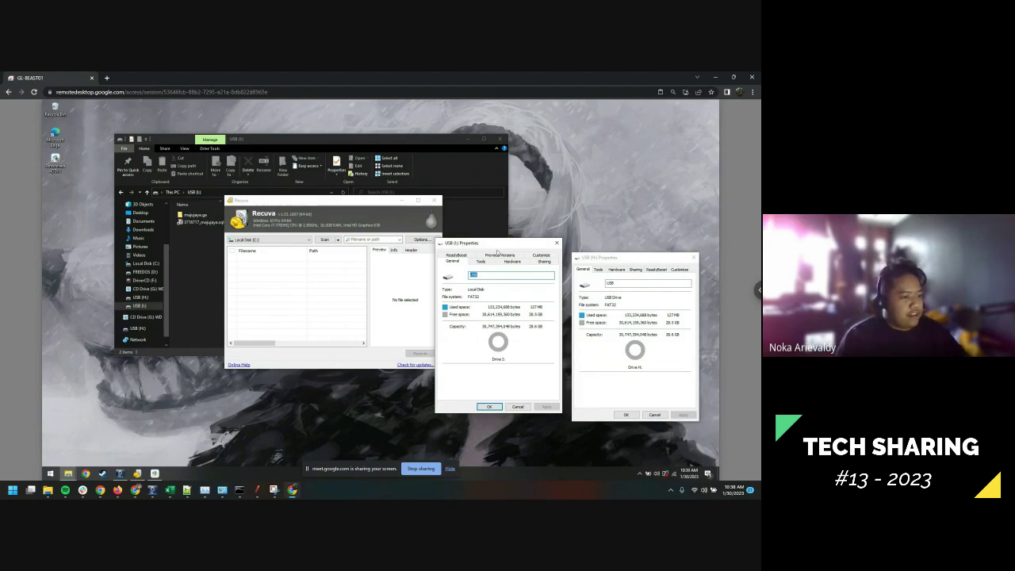
drag(493, 247, 500, 261)
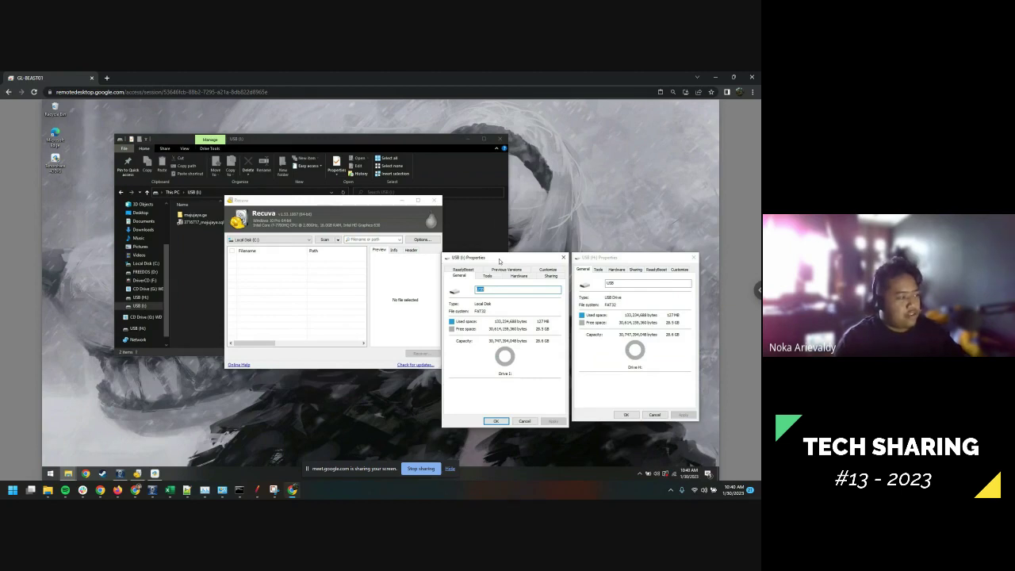
Step: Compare the files stored on USB (H:) with those on USB (I:) and inspect the available actions for the items on USB (I:)
click(204, 290)
click(145, 327)
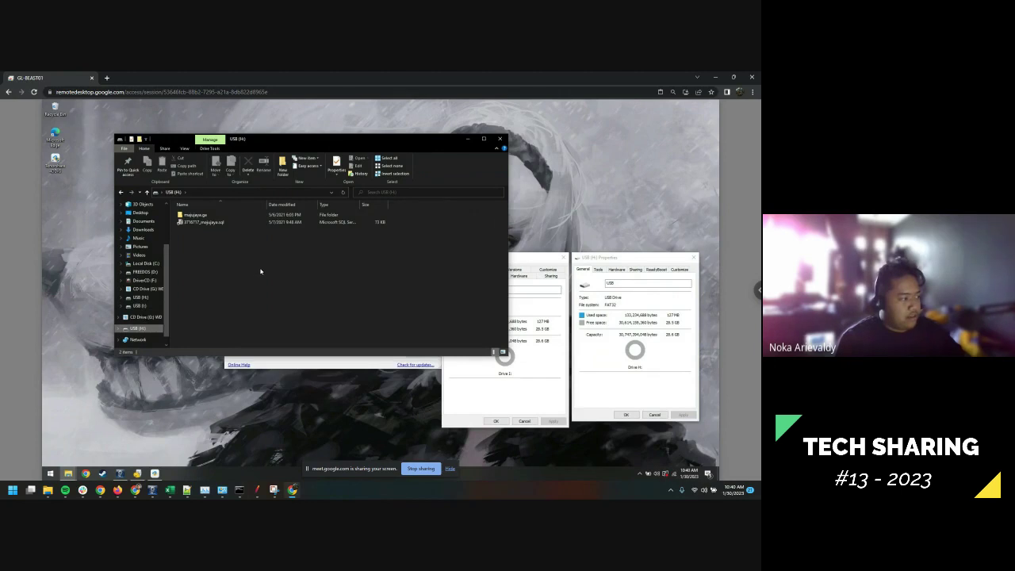
drag(206, 254, 212, 211)
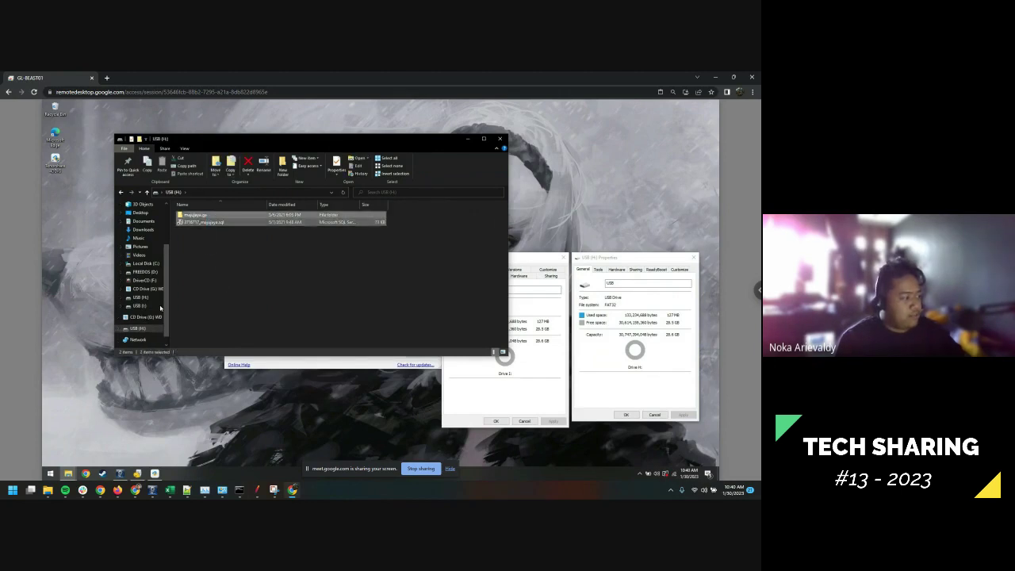
click(141, 305)
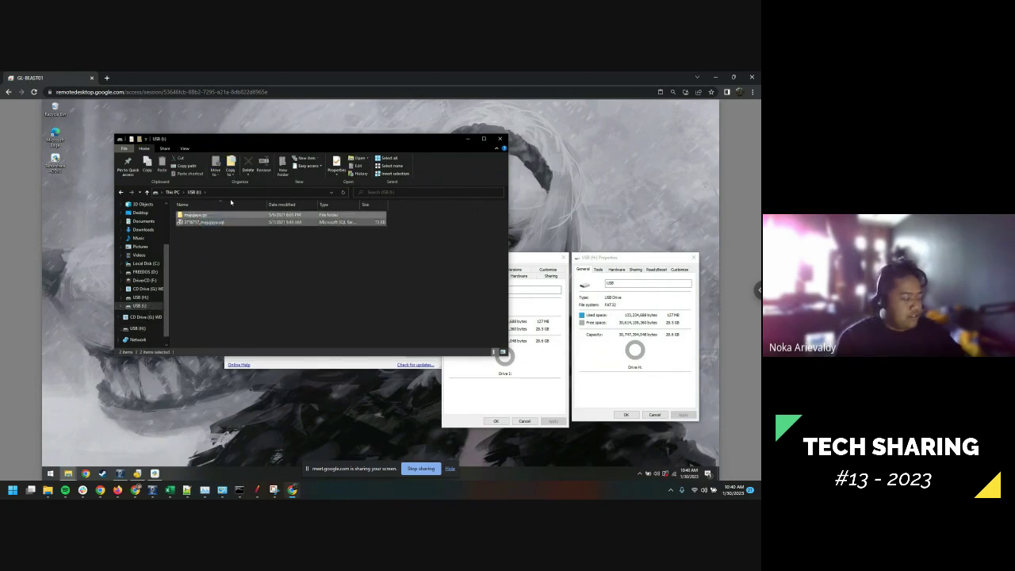
right_click(193, 215)
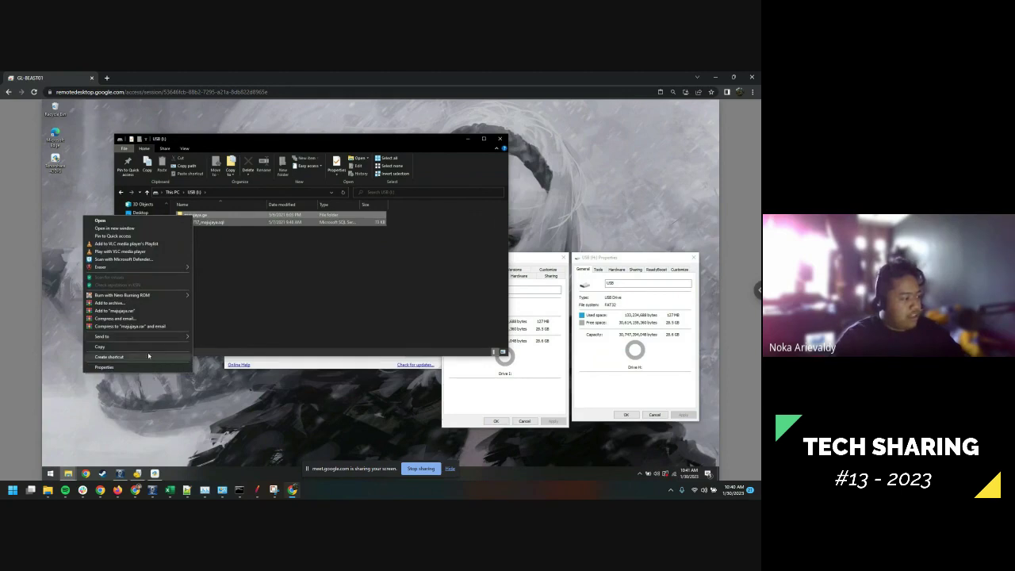
click(242, 310)
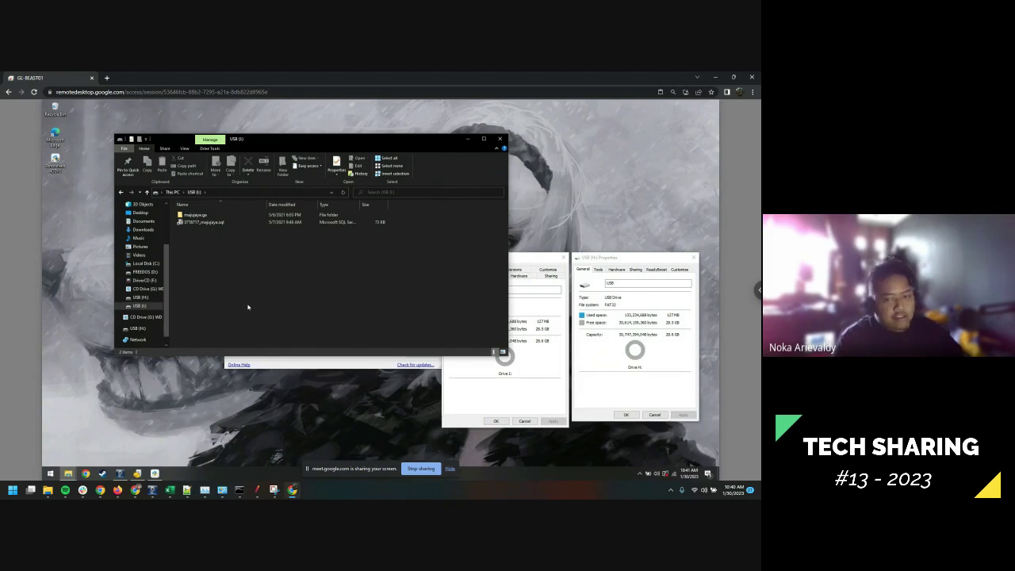
Step: Move the Explorer and Recuva windows apart, check Recuva's scan types and close Recuva
drag(341, 139, 183, 139)
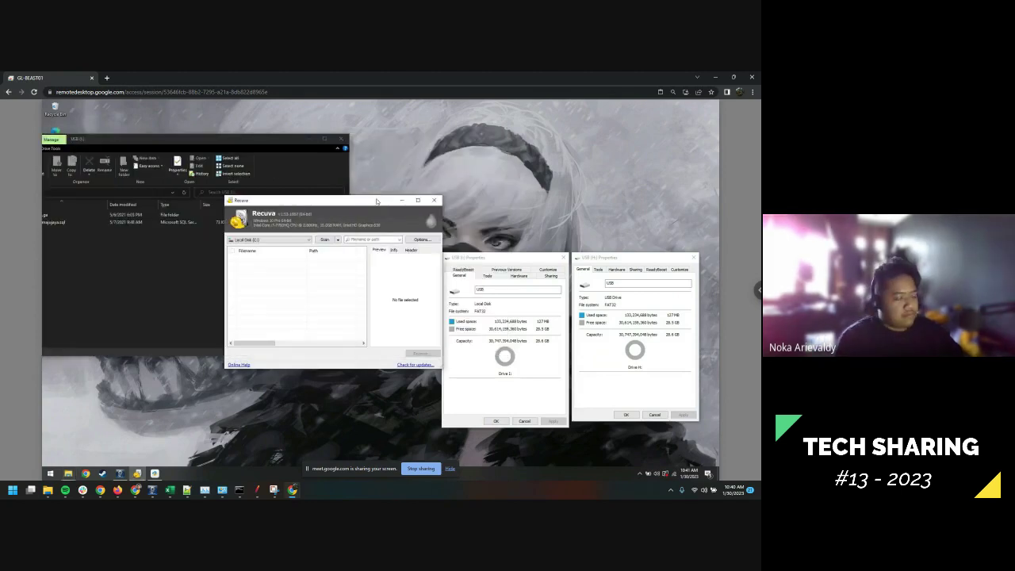
drag(367, 203, 370, 130)
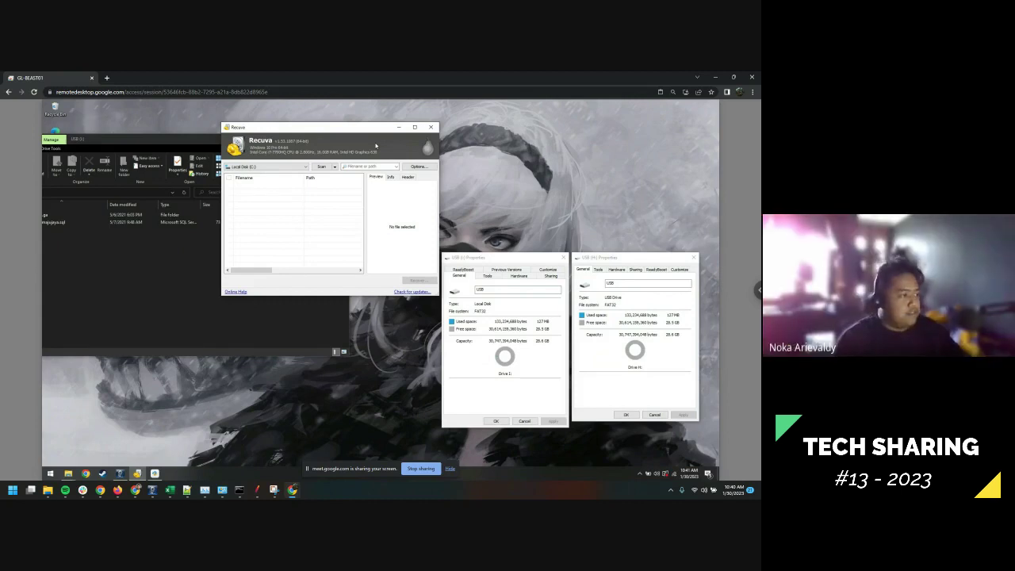
click(334, 167)
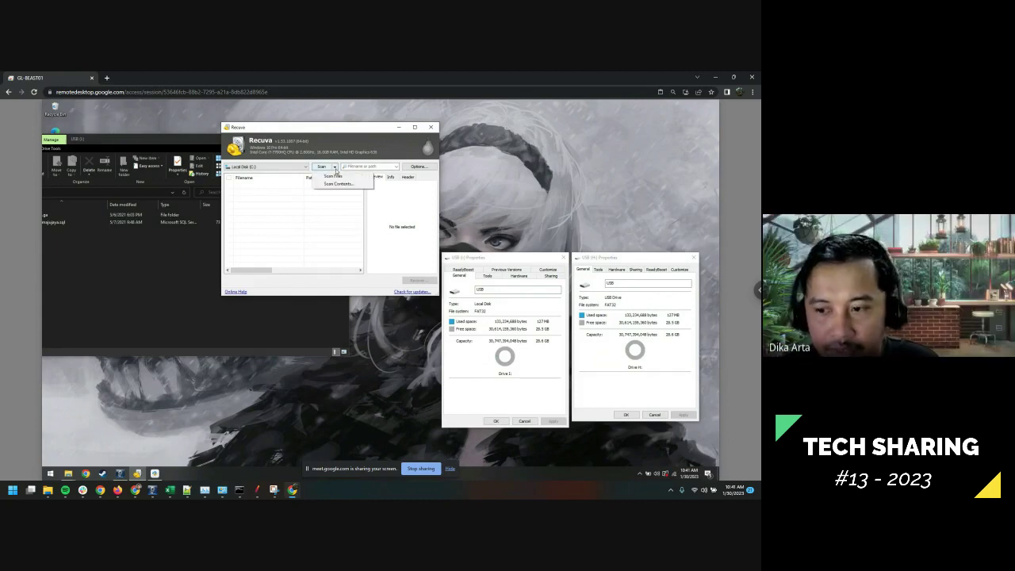
click(362, 133)
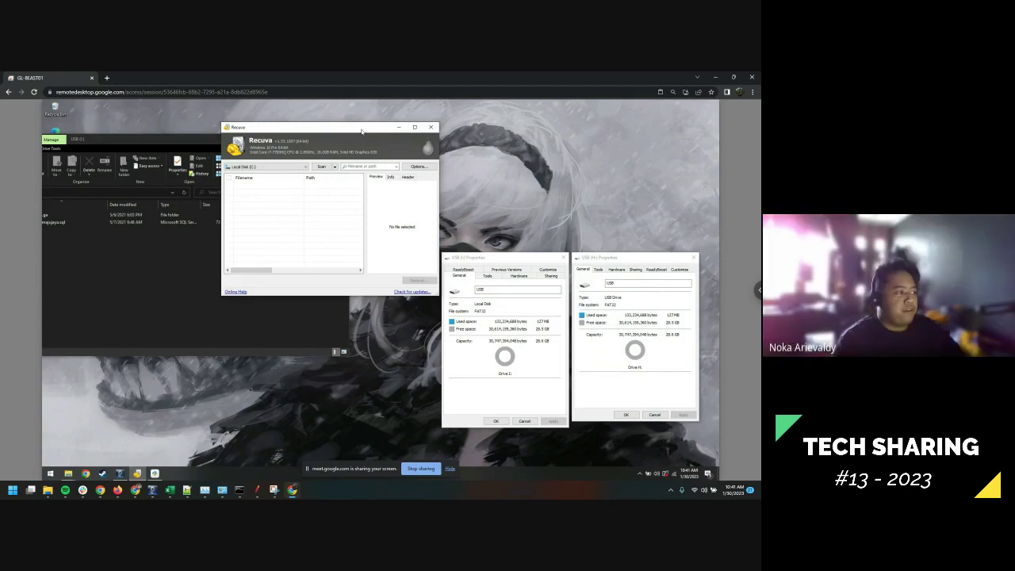
click(430, 126)
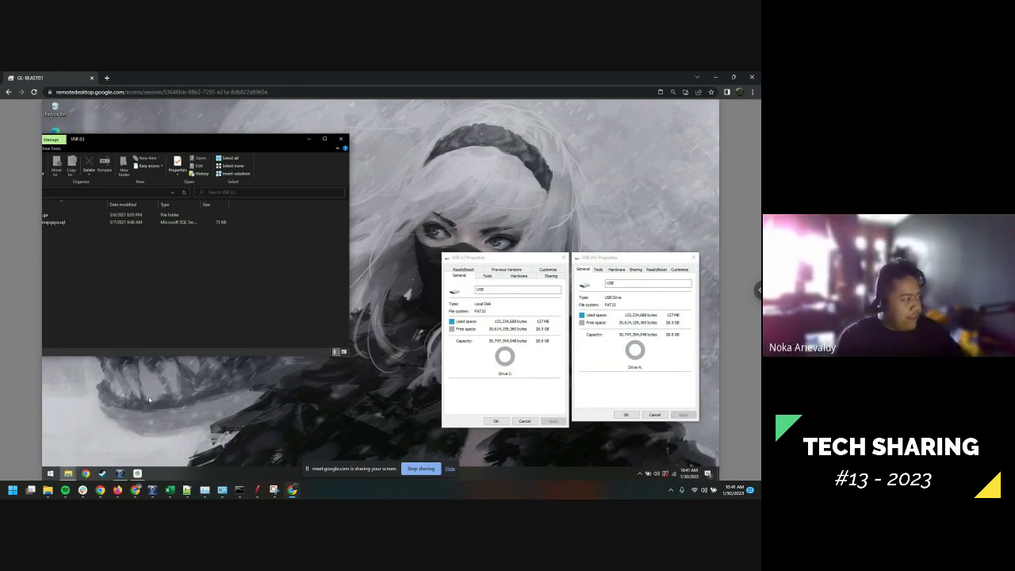
Step: Reopen Recuva, close the browser search that opens with it, and cancel the recovery wizard at the file location page
drag(162, 142, 268, 136)
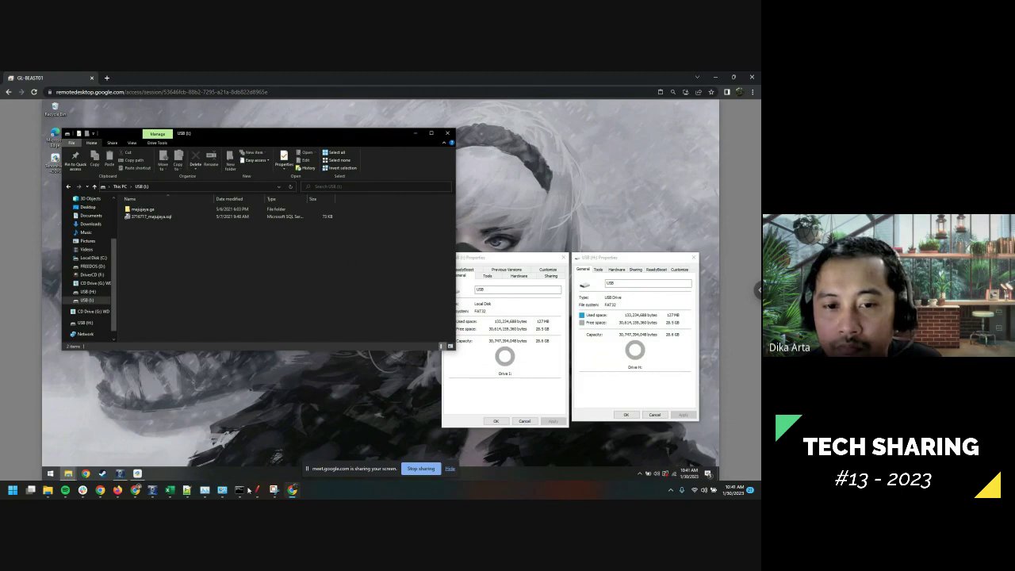
click(50, 473)
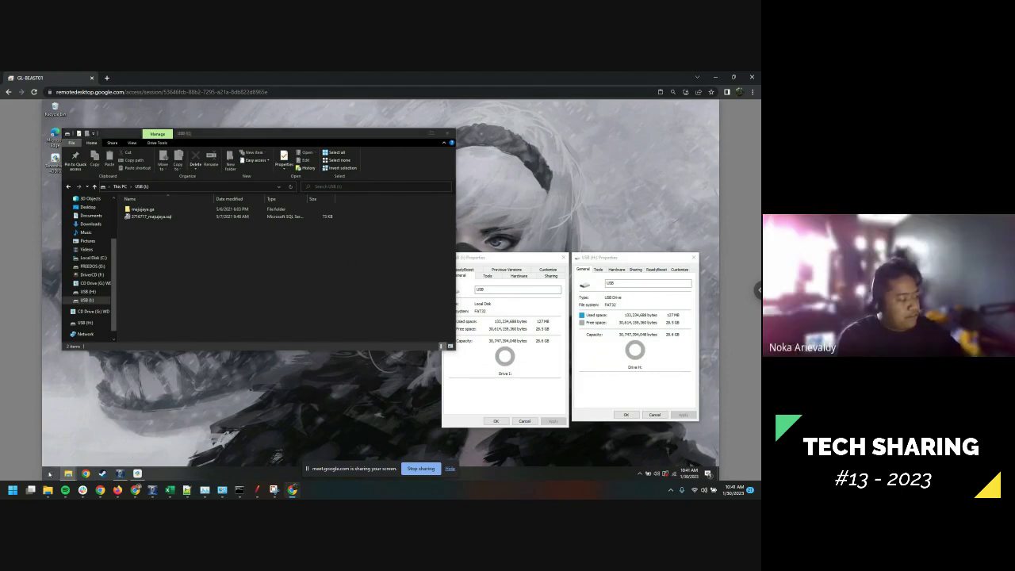
text(recub)
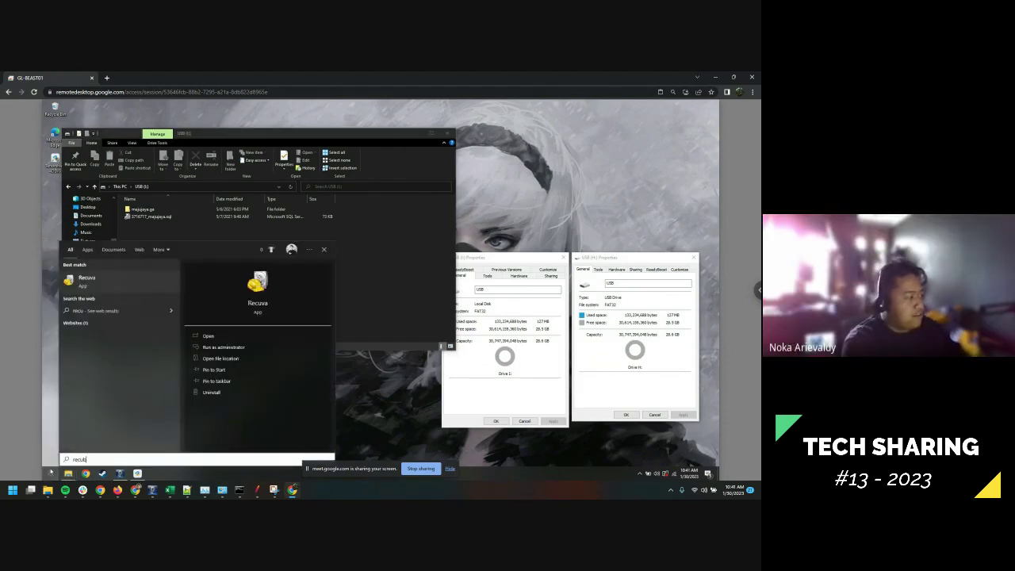
key(Return)
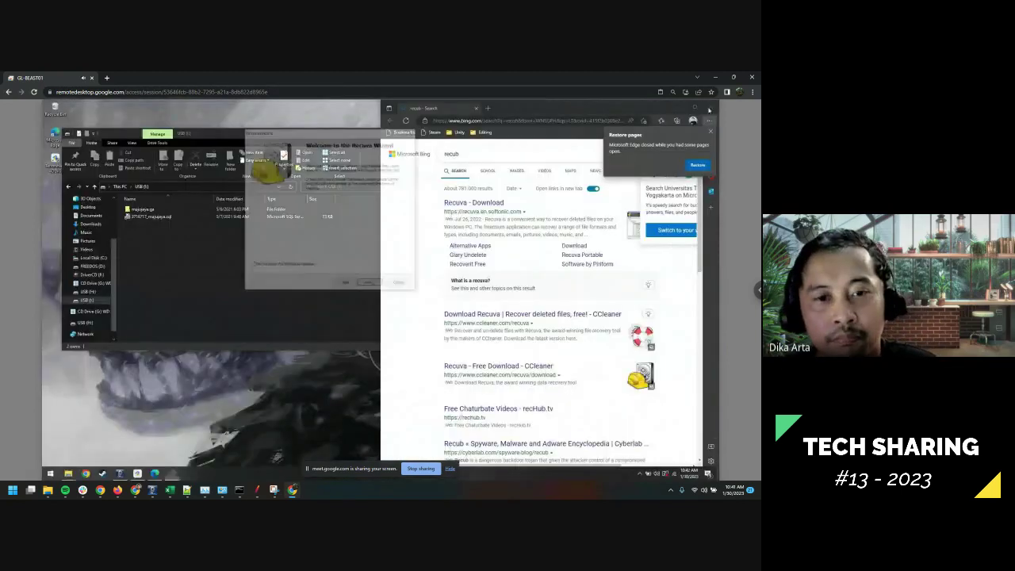
click(710, 108)
click(371, 285)
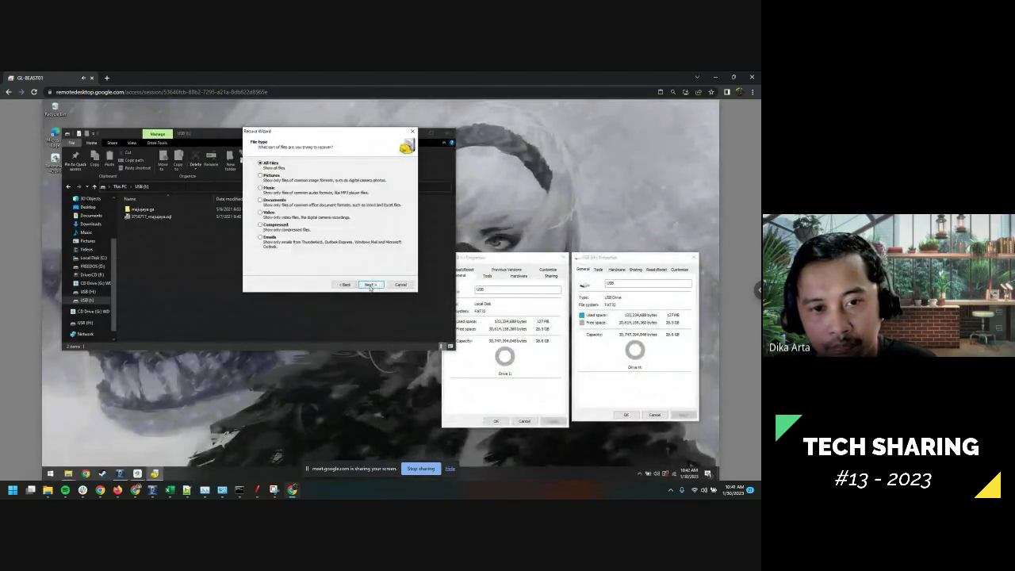
click(292, 216)
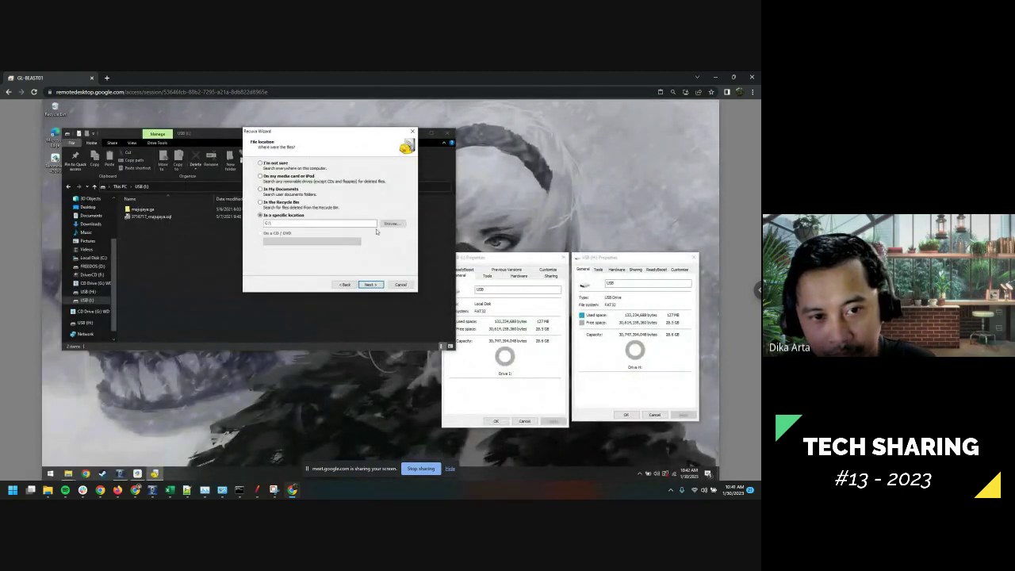
click(401, 284)
Step: Scan the USB (I:) drive for deleted files in Recuva and decline the Deep Scan
click(297, 167)
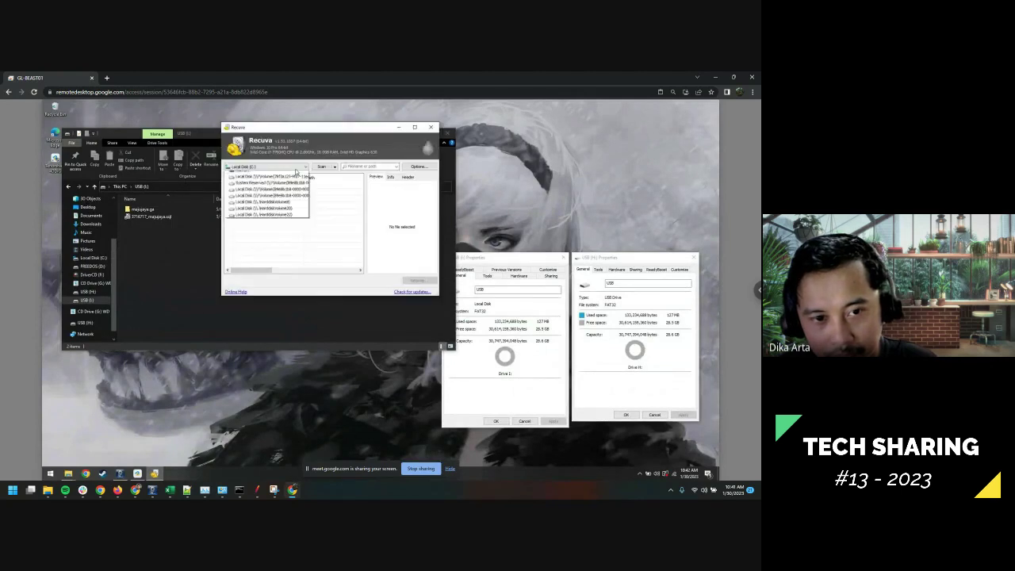
click(268, 210)
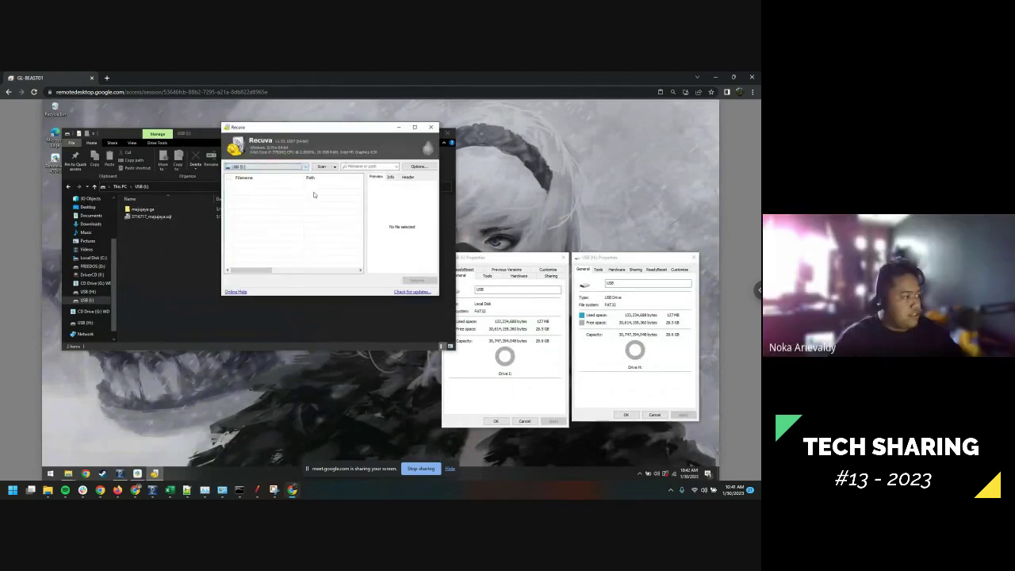
click(321, 167)
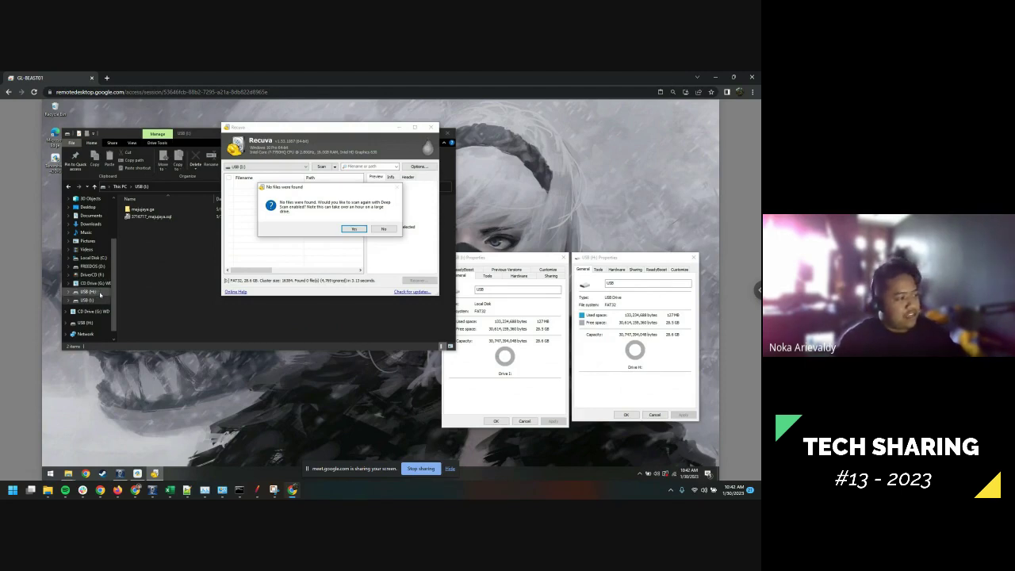
click(383, 230)
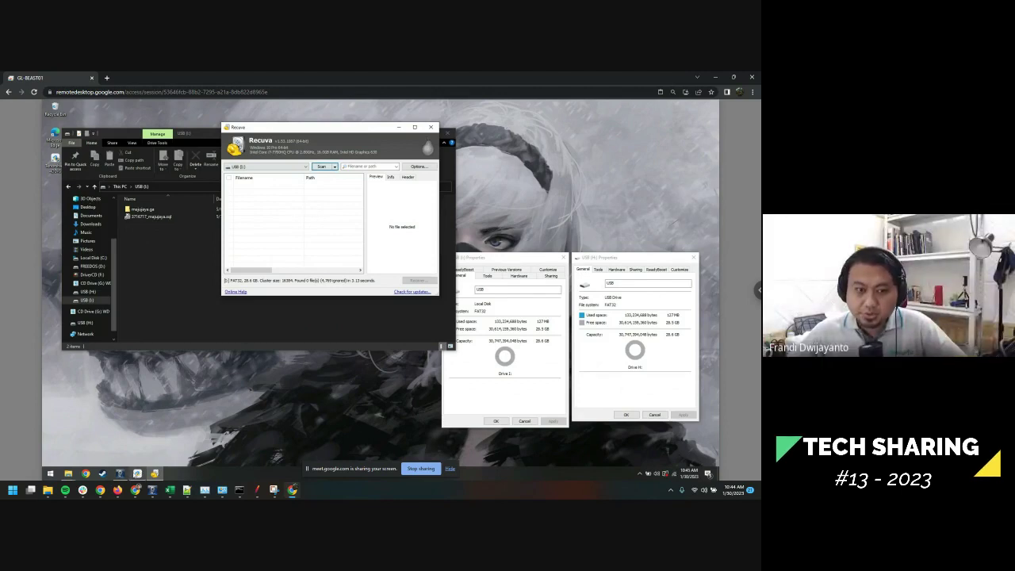
mouse_move(137, 473)
mouse_move(68, 473)
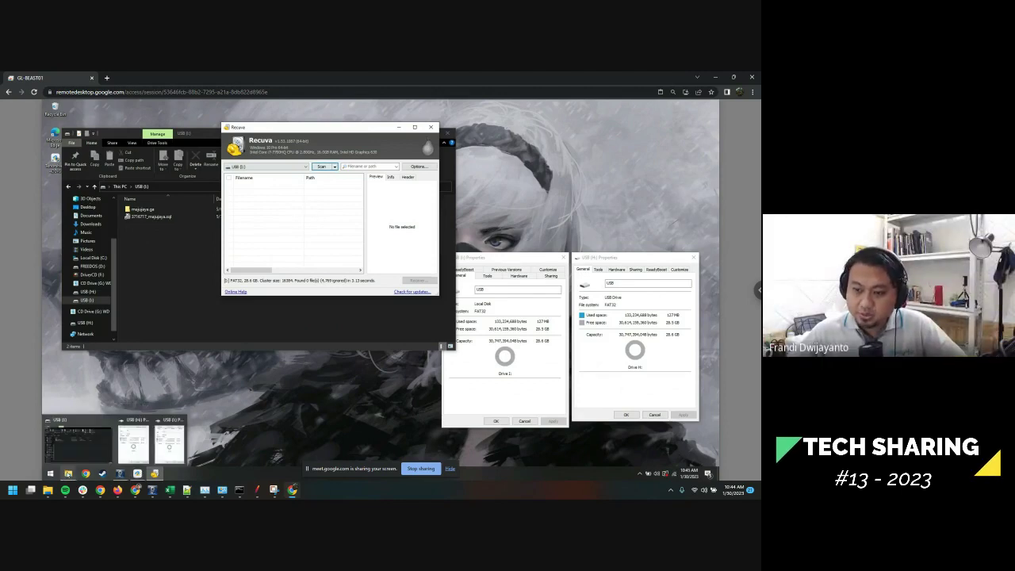
click(278, 426)
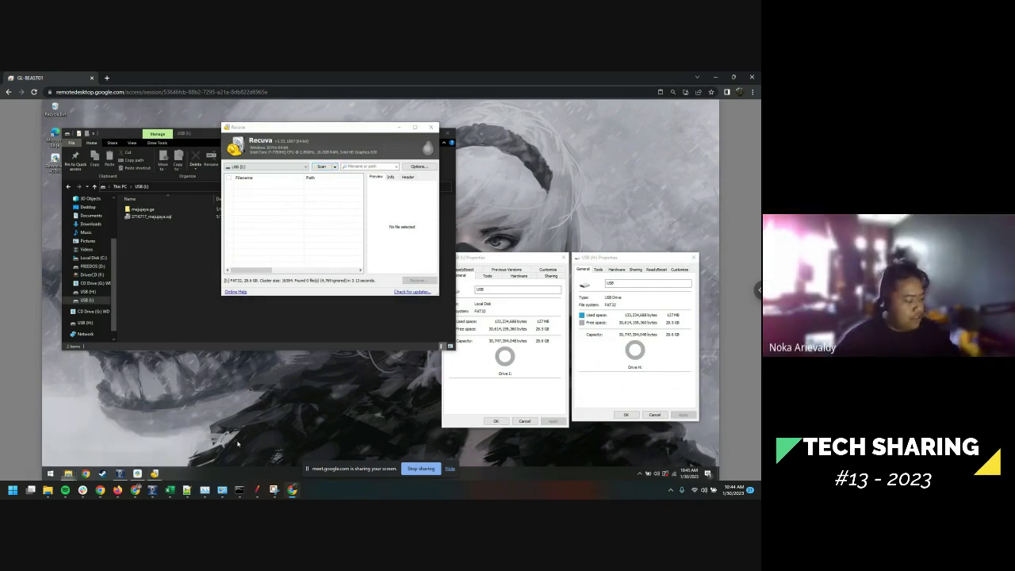
Step: Switch to FTK Imager, start a disk image from a logical drive to view the selectable source drives, and cancel it
click(51, 473)
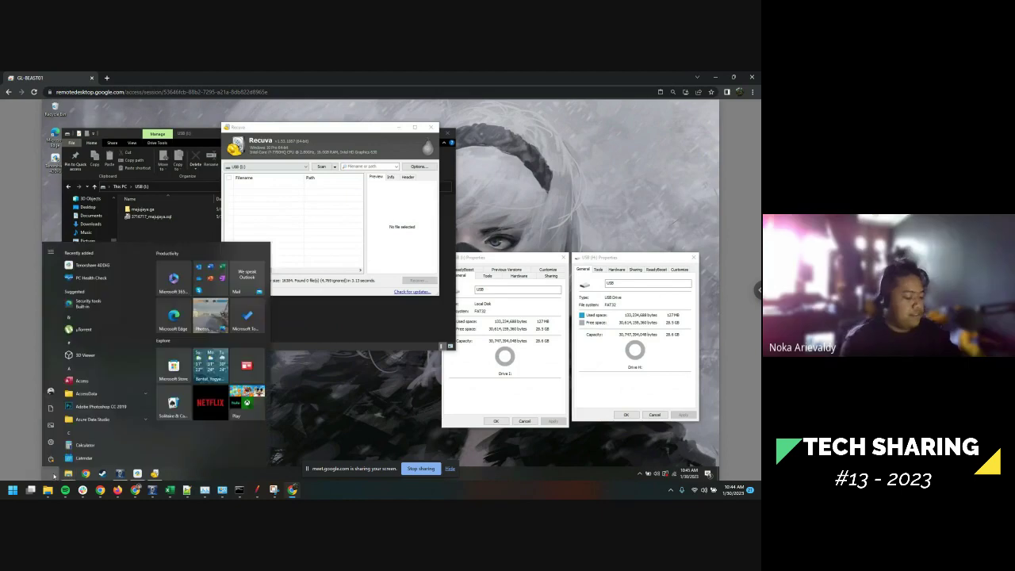
click(156, 150)
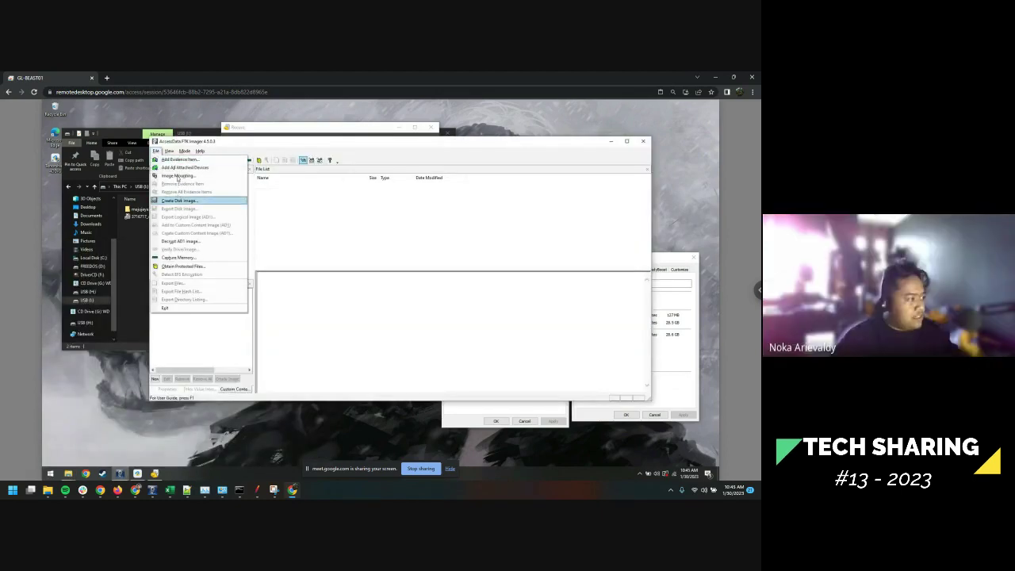
click(182, 201)
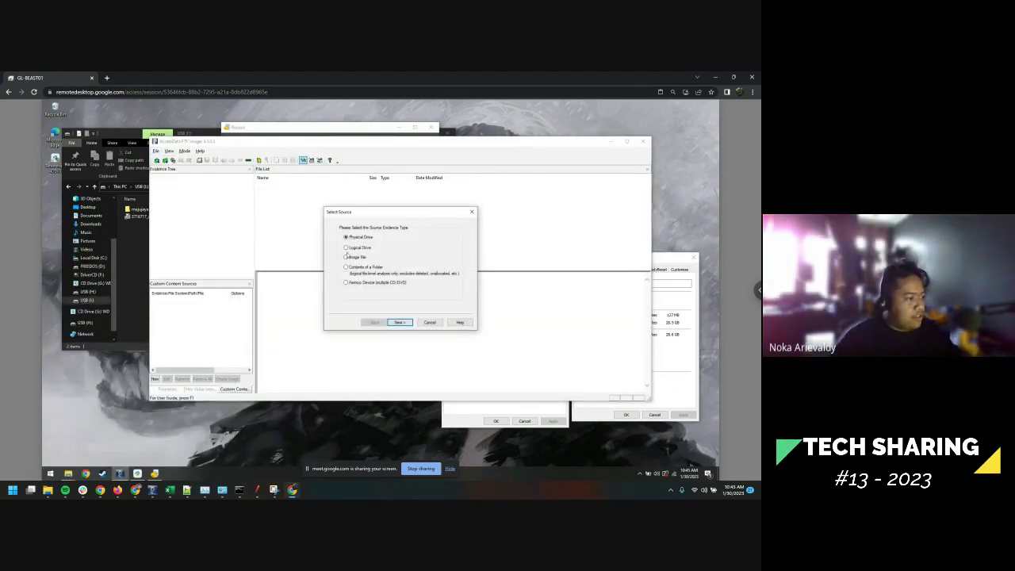
click(346, 248)
click(399, 322)
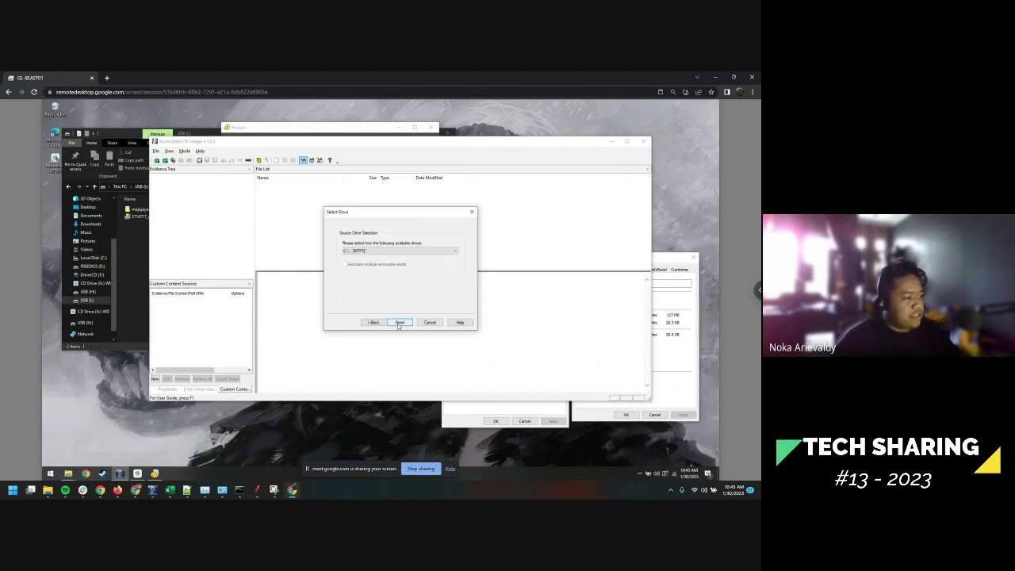
click(383, 251)
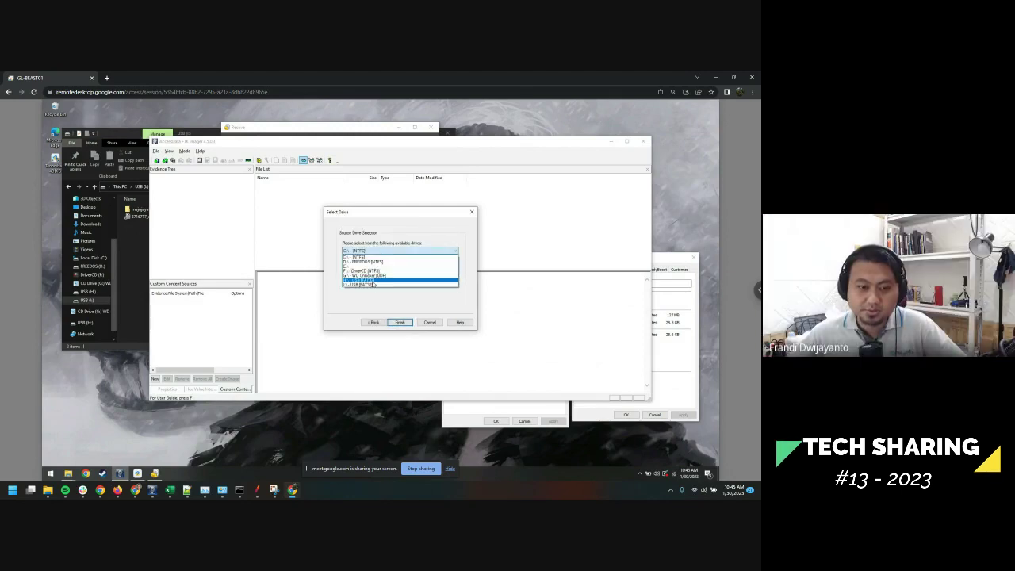
click(309, 129)
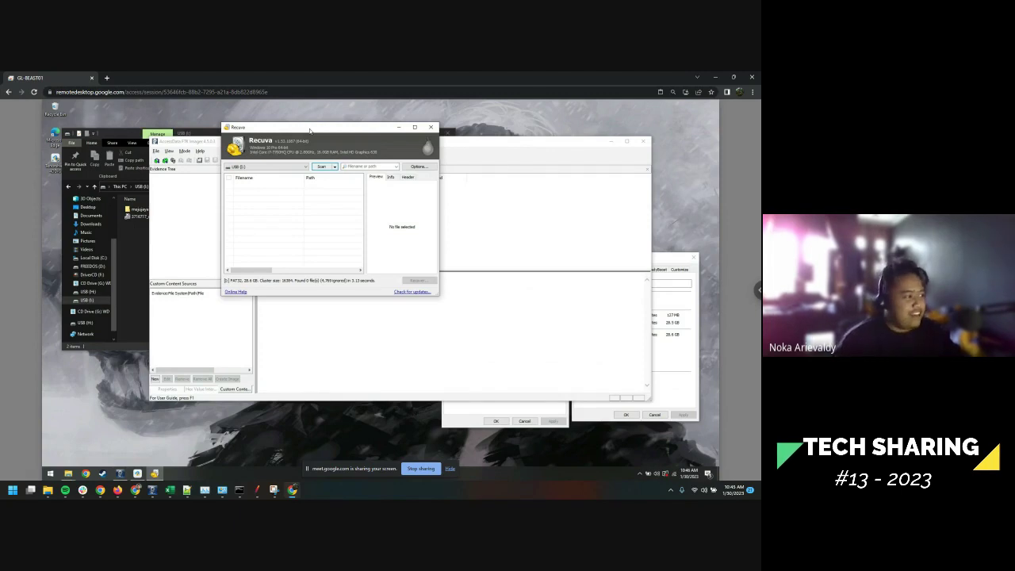
click(190, 201)
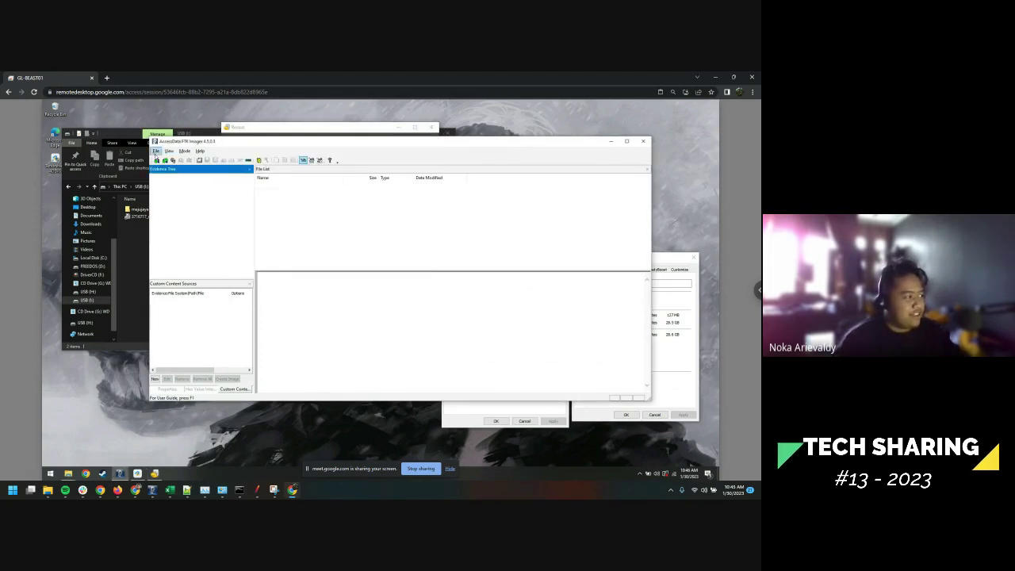
click(157, 151)
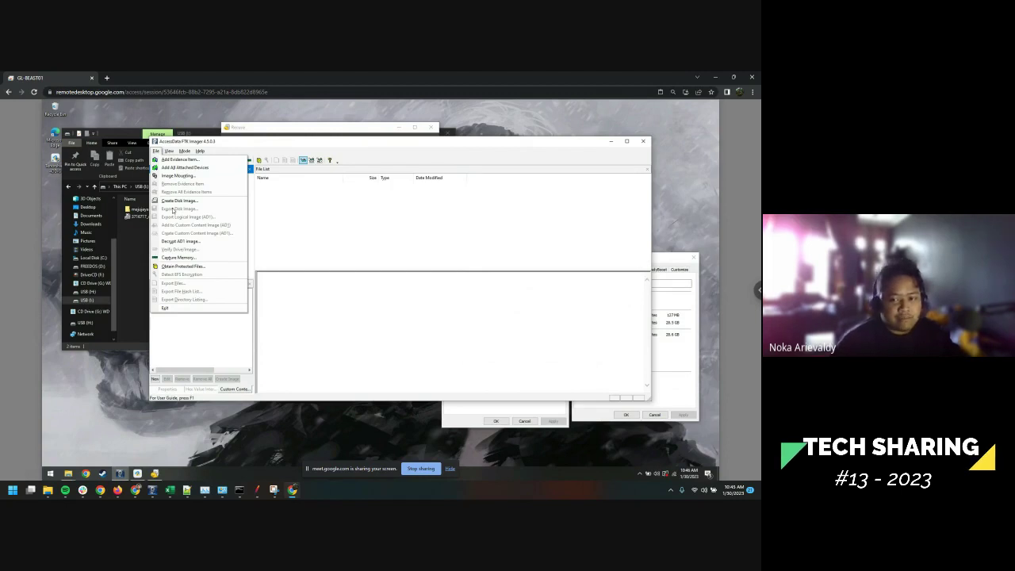
click(282, 215)
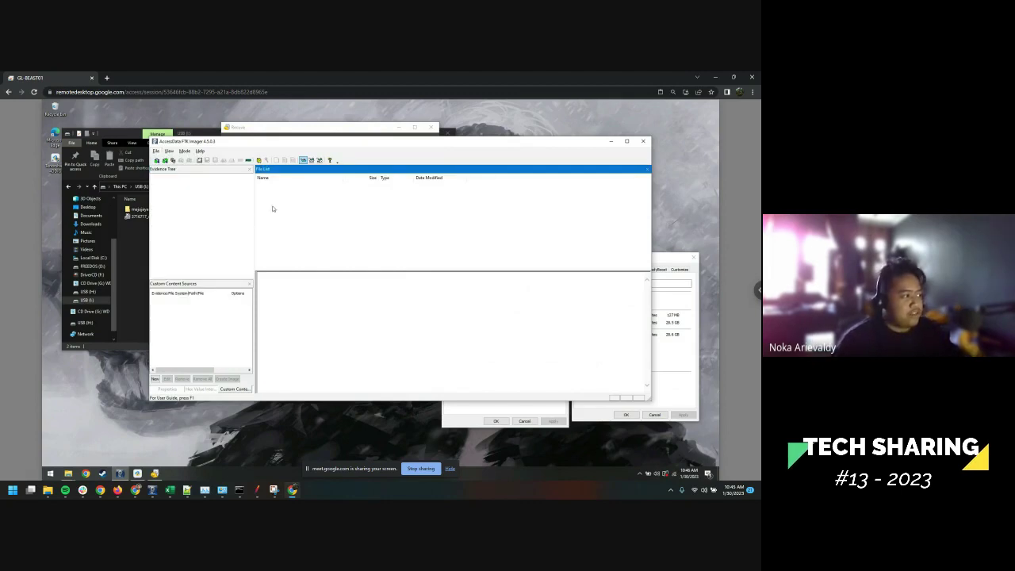
click(170, 190)
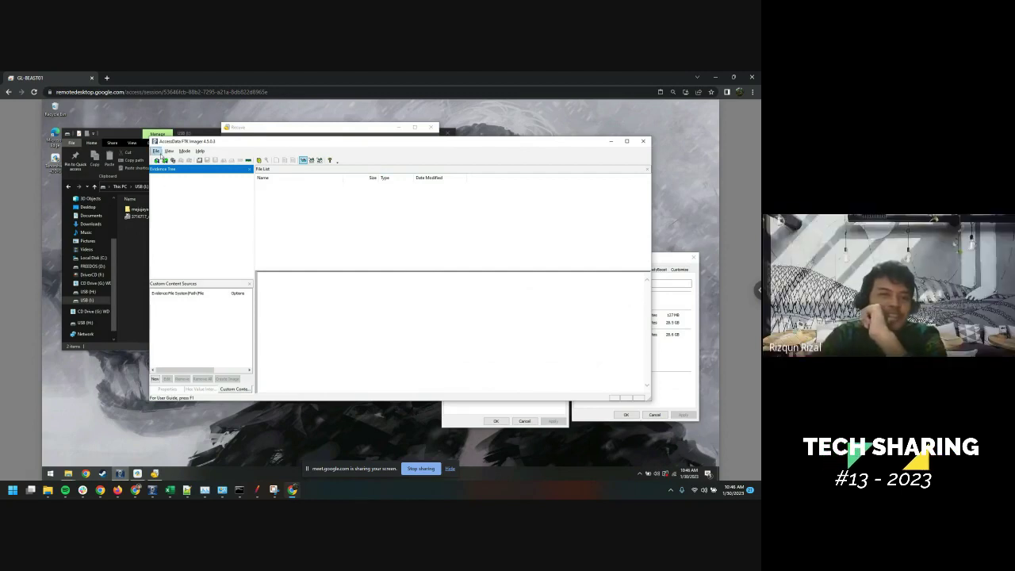
click(157, 152)
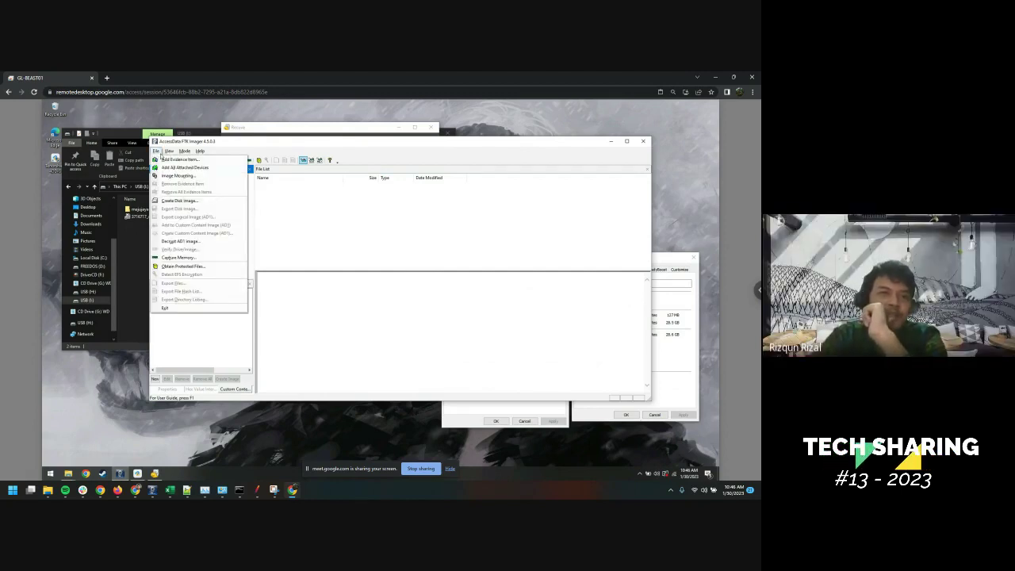
click(158, 152)
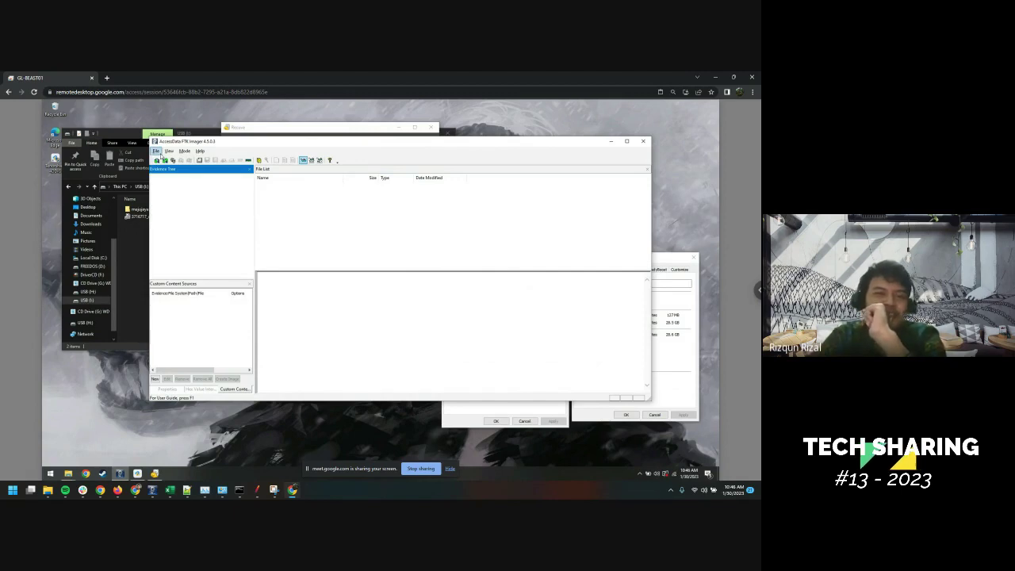
click(158, 152)
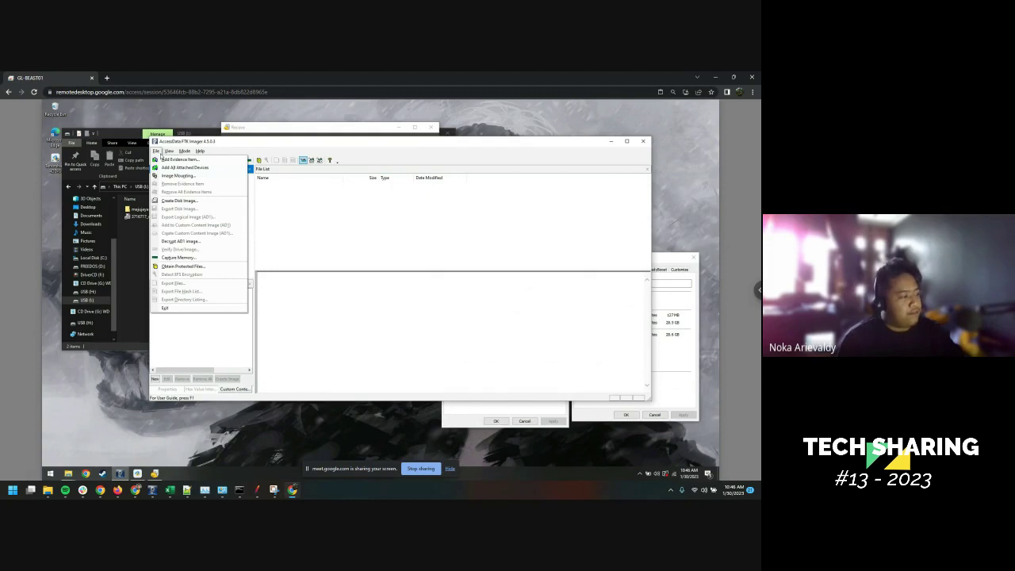
click(168, 152)
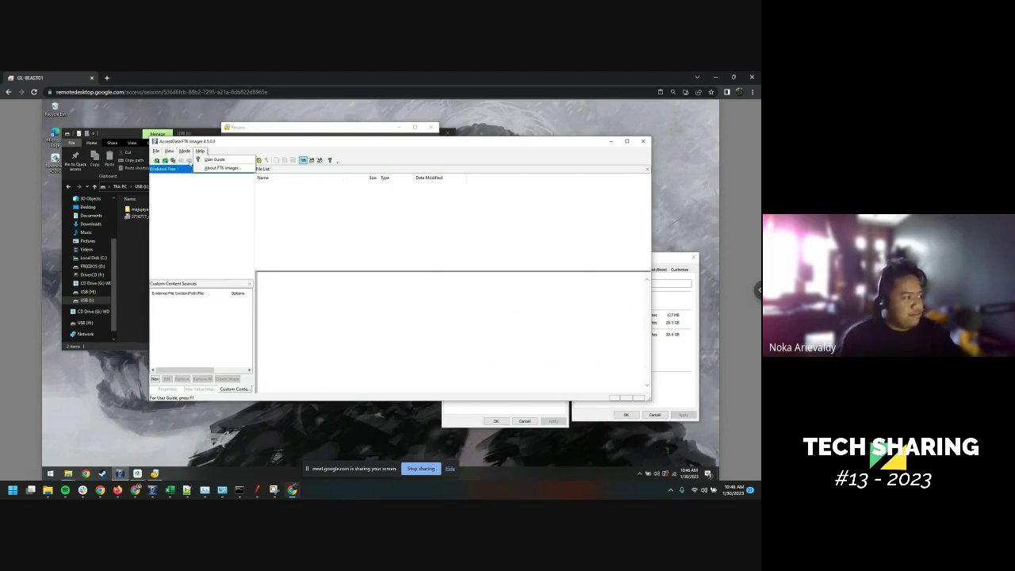
click(157, 152)
click(157, 152)
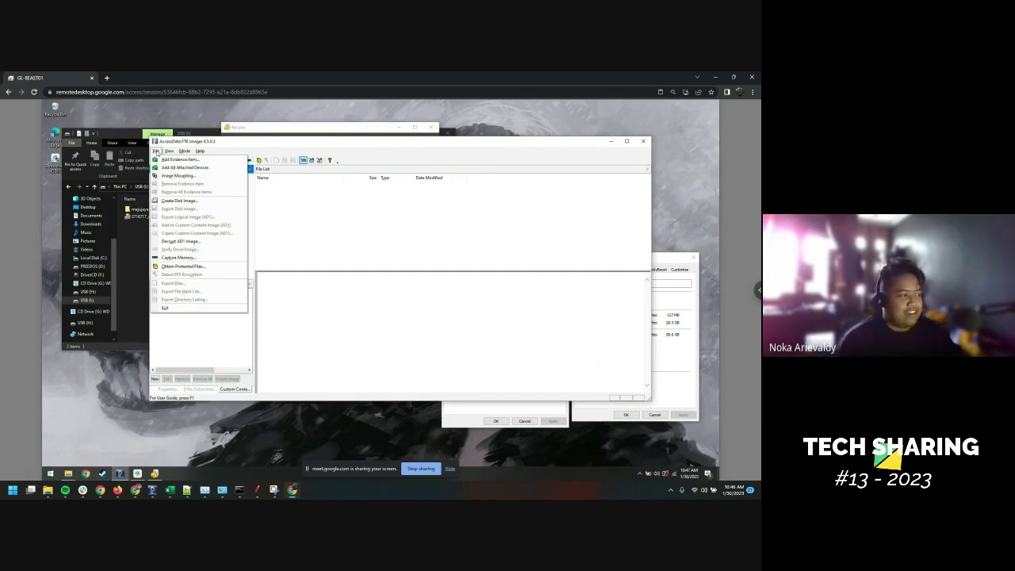
click(321, 220)
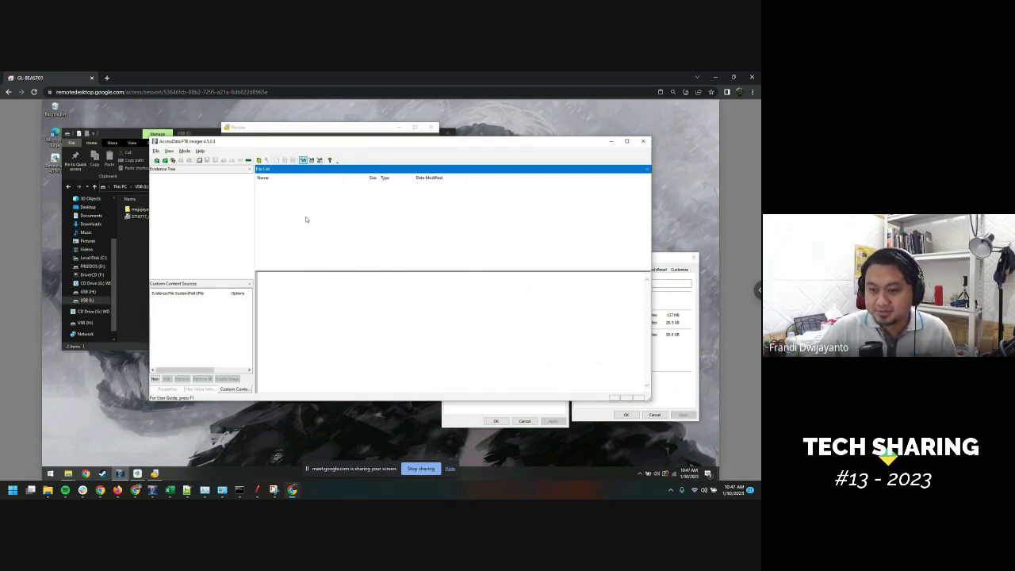
click(236, 204)
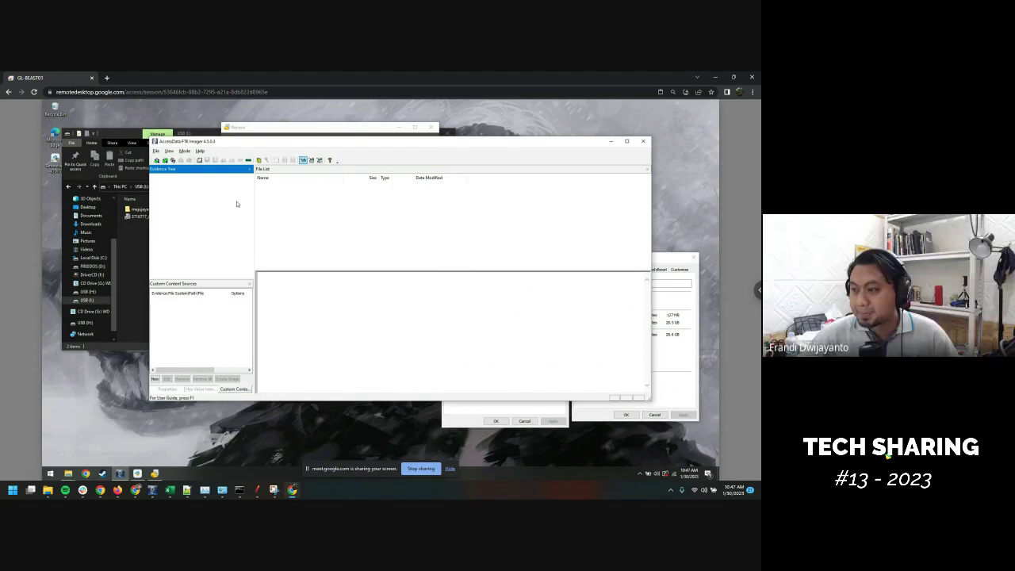
click(156, 150)
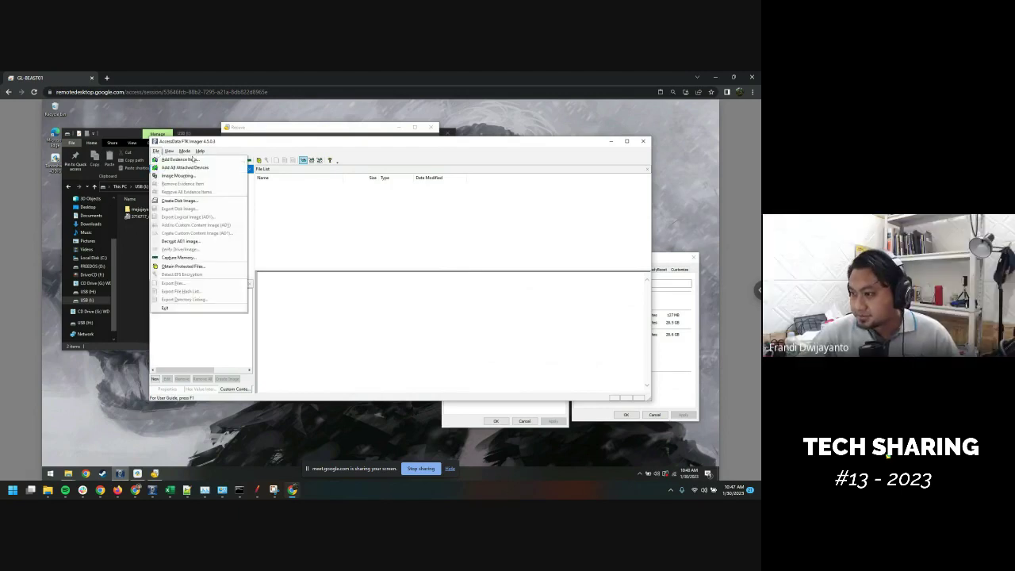
click(331, 242)
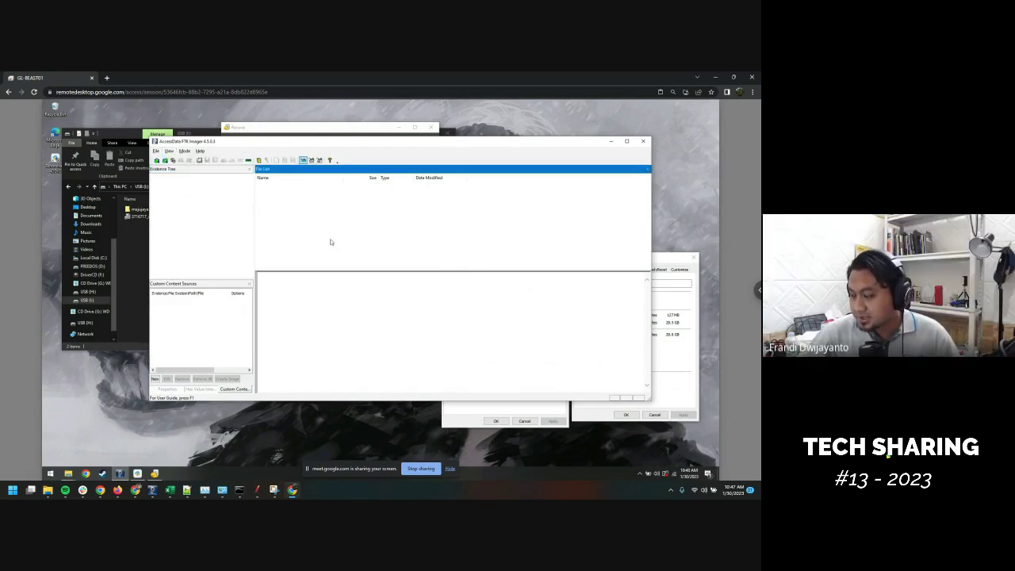